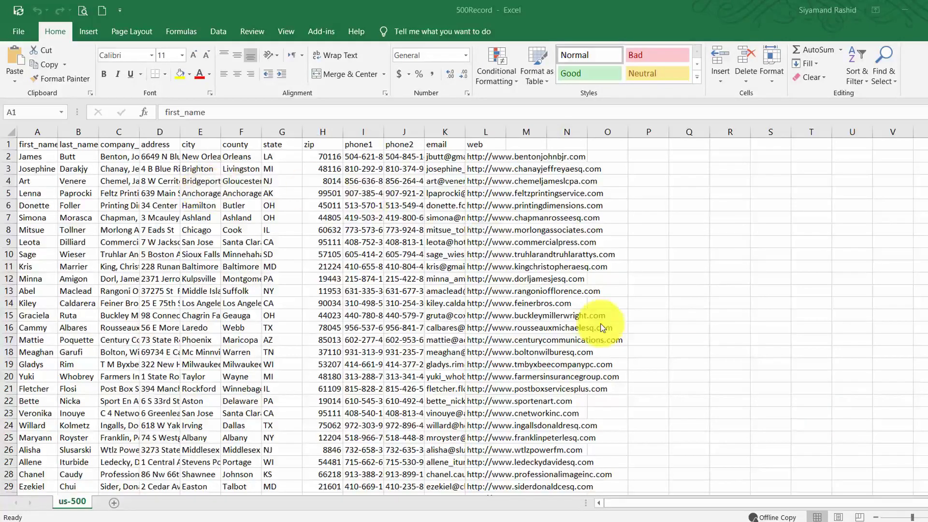
- Enter the label 'Range' in cell R12
click(729, 281)
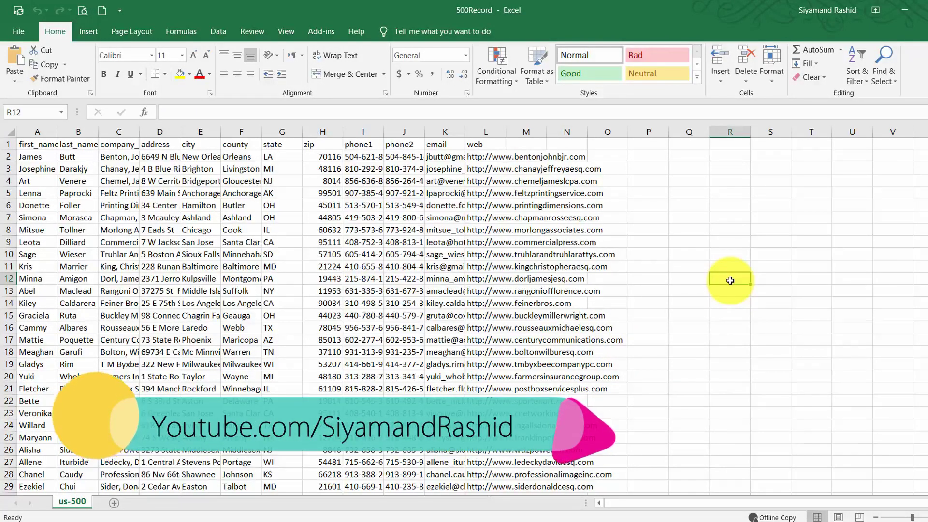
text(Range)
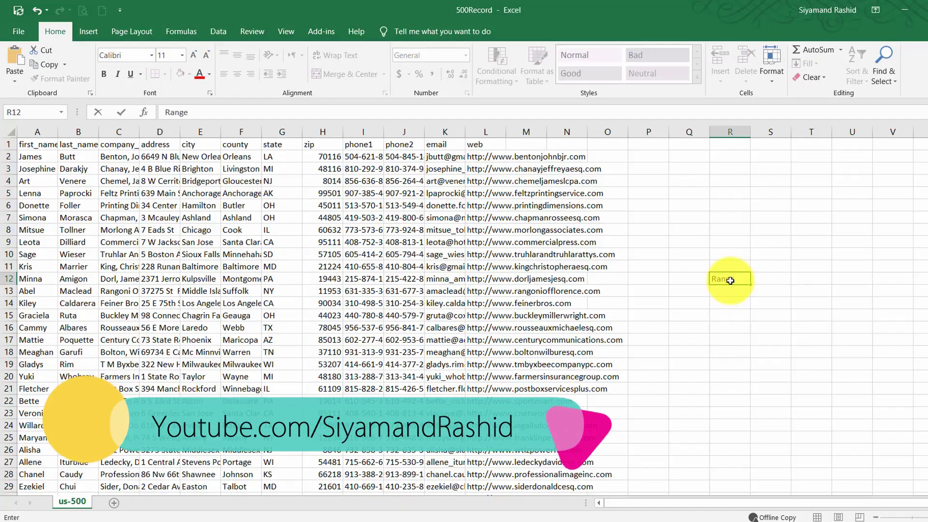
key(Return)
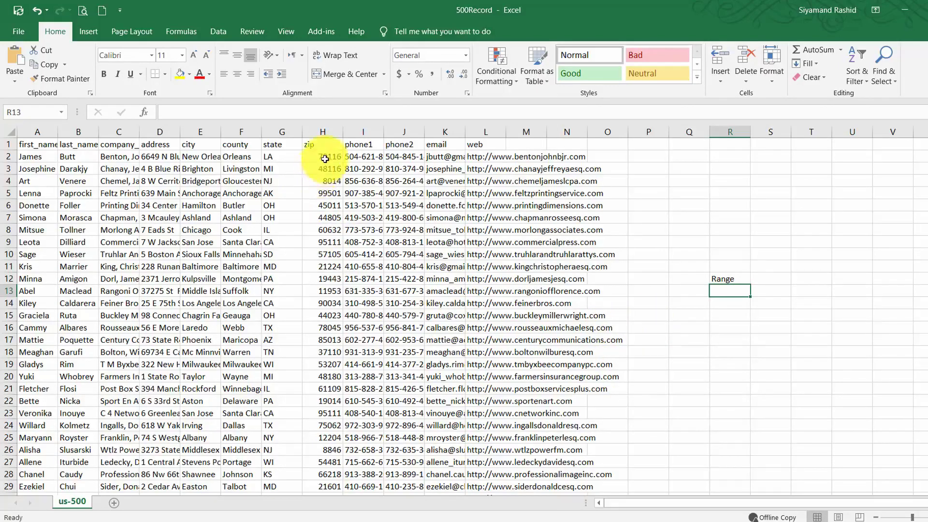
- Select example ranges such as H2:H22, A1:O17, row 19 and A1:B4
drag(325, 158, 323, 401)
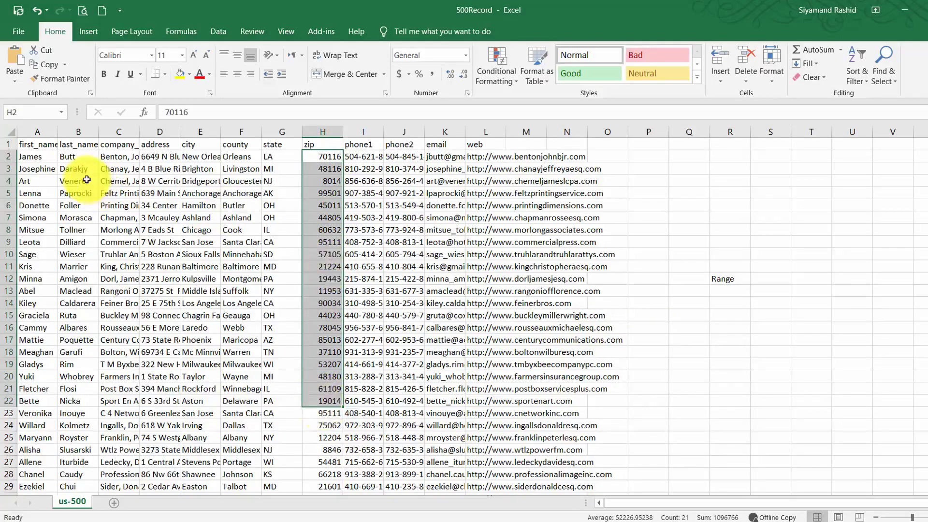
drag(29, 144, 588, 339)
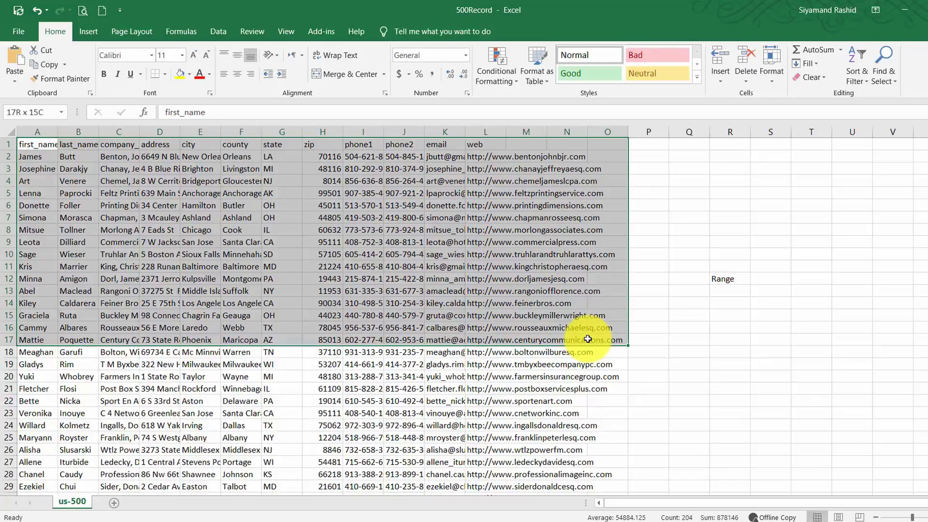
click(241, 376)
drag(30, 364, 592, 365)
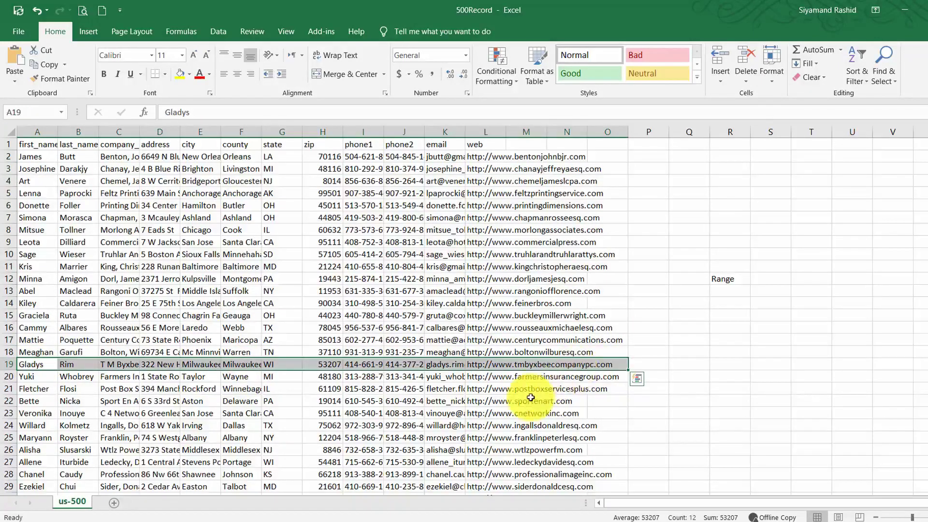
click(320, 154)
mouse_move(29, 144)
mouse_down()
mouse_move(333, 310)
mouse_move(435, 314)
mouse_up()
click(404, 266)
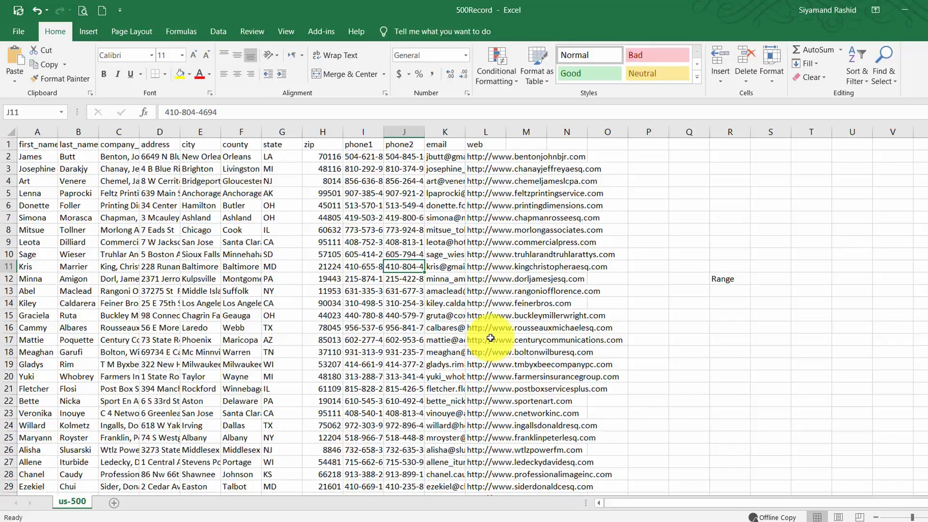
- Add three blank sheets, Sheet1 to Sheet3, and return to the us-500 sheet
click(115, 503)
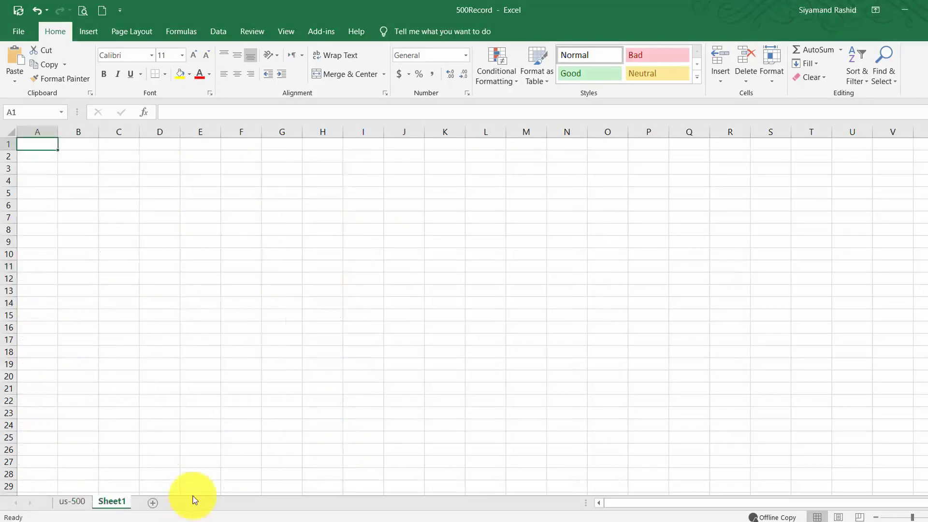
click(154, 503)
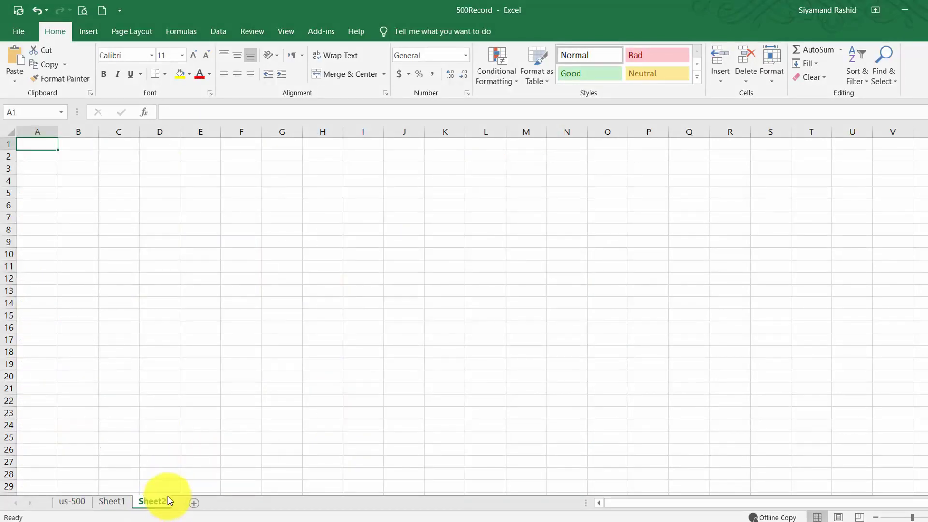
click(195, 503)
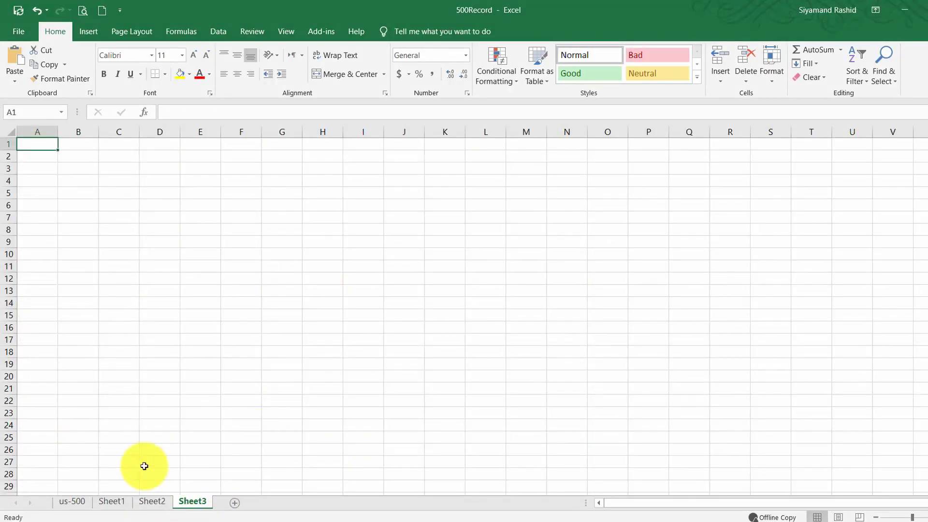
click(73, 503)
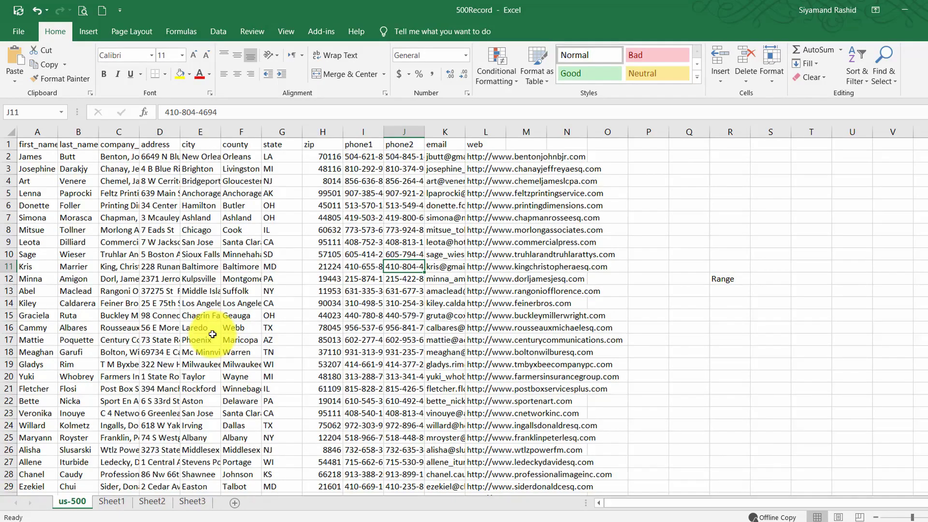
- Select the state values from G2 to the last row and name the range 'stat'
click(281, 154)
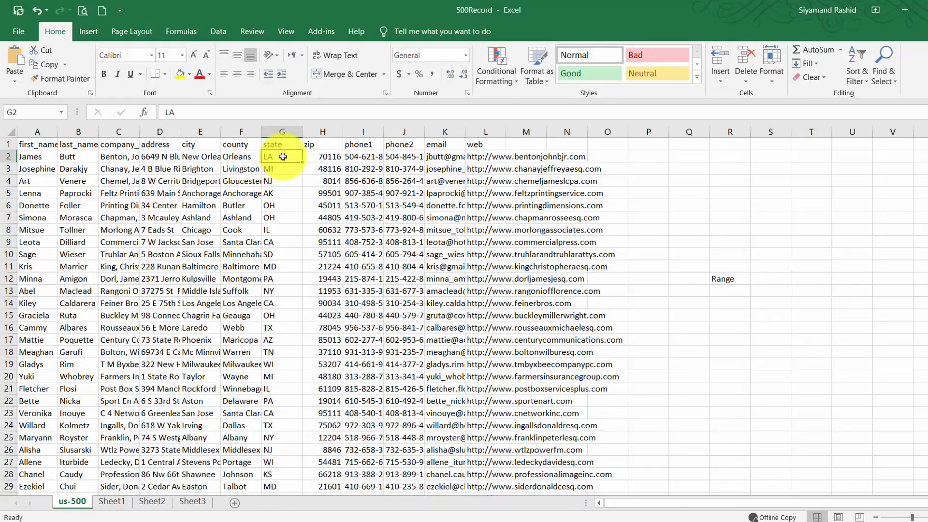
drag(283, 157, 278, 519)
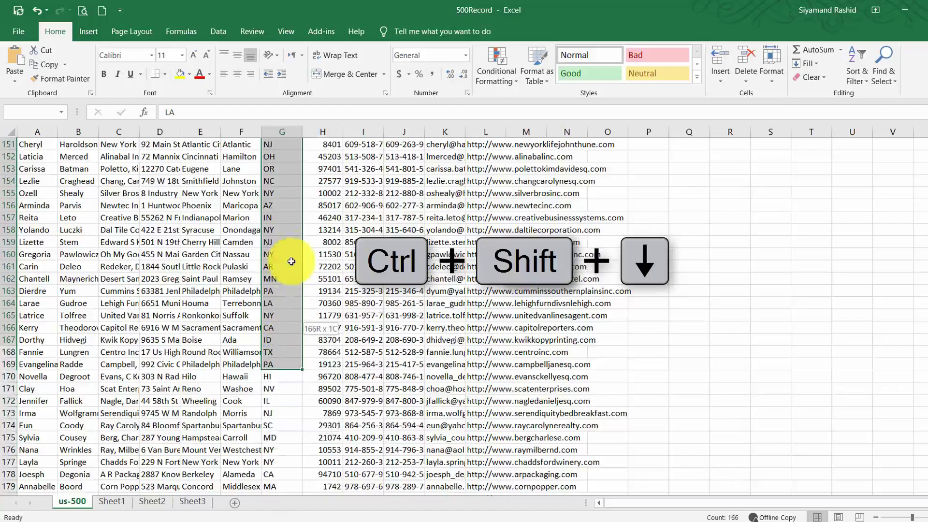
drag(277, 520, 292, 248)
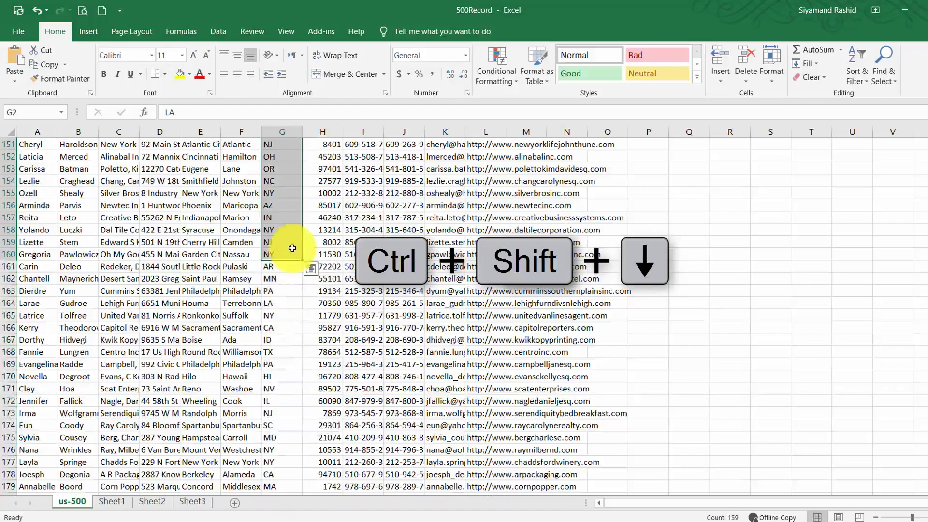
key(ctrl+shift+Down)
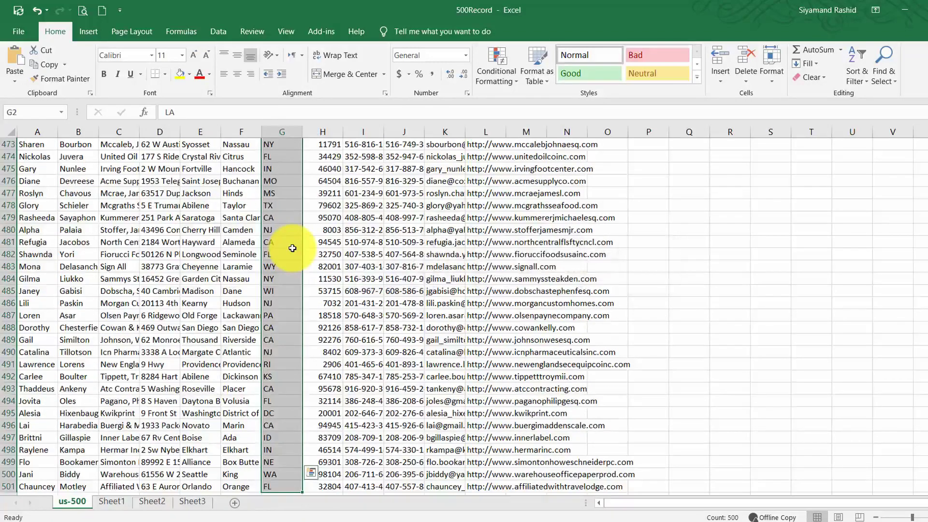
scroll(284, 301, up, 4)
scroll(284, 301, up, 8)
scroll(283, 300, up, 12)
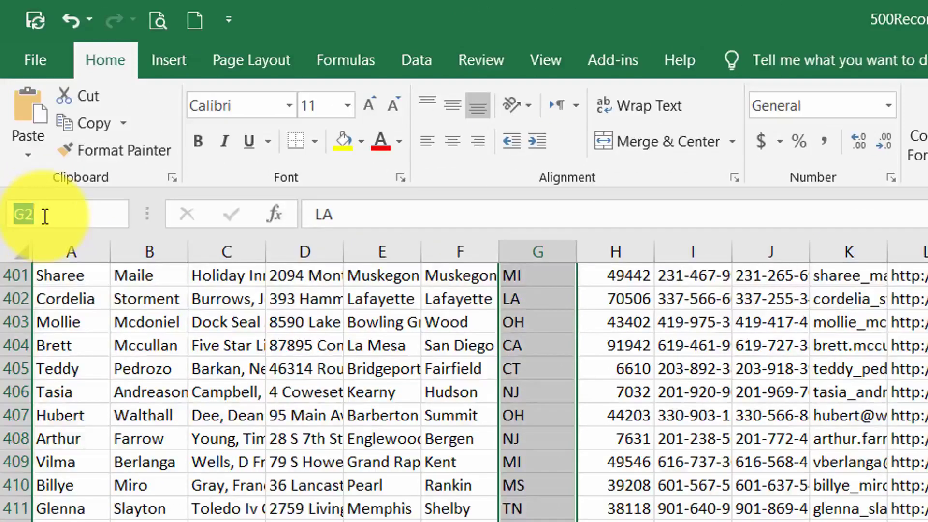
key(Return)
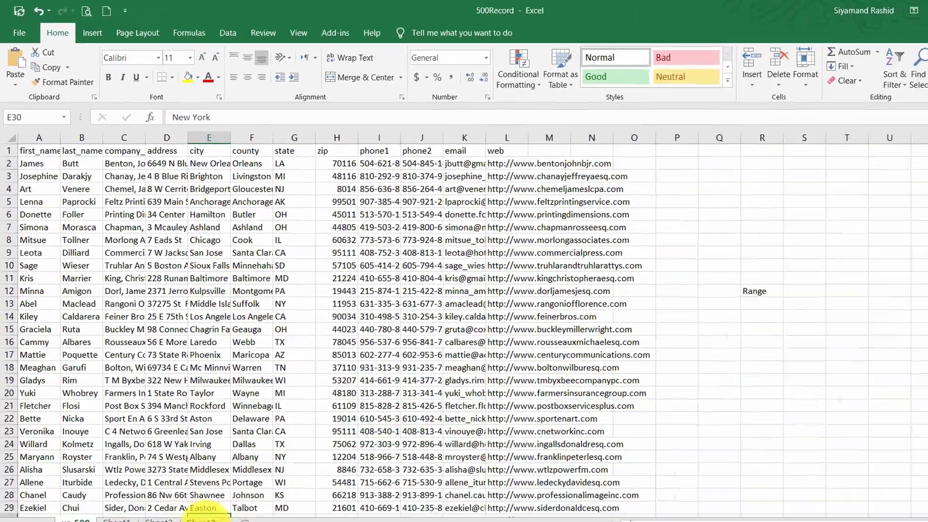
- From Sheet2, jump to the 'stat' range on us-500, then select I15
click(193, 507)
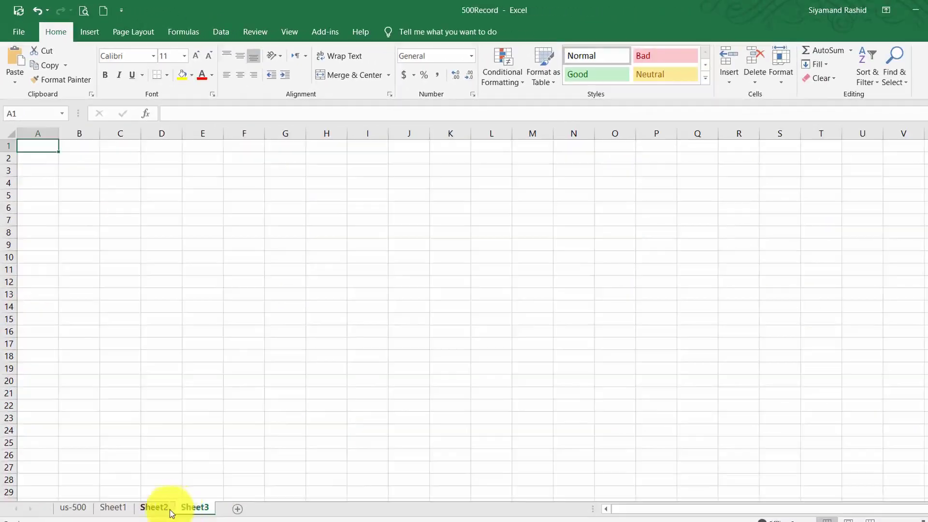
click(170, 508)
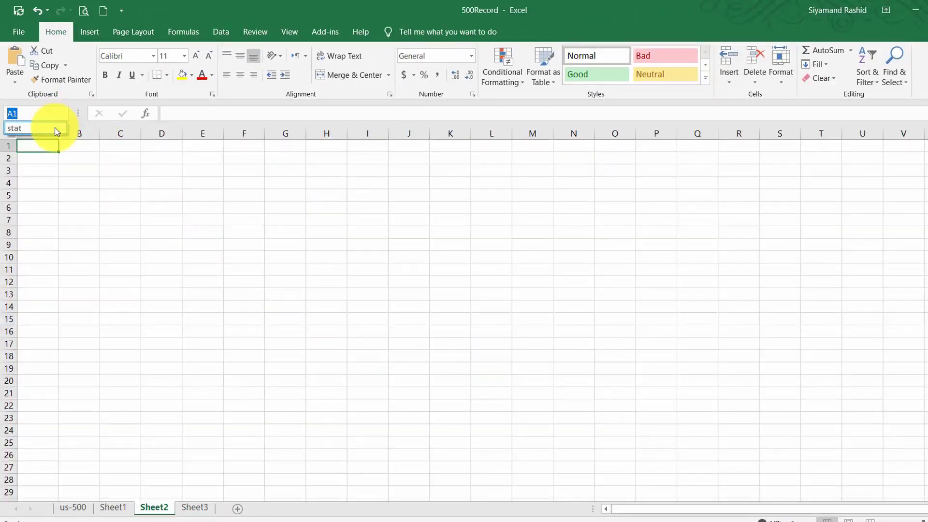
key(ctrl+Page_Up)
key(ctrl+Page_Up)
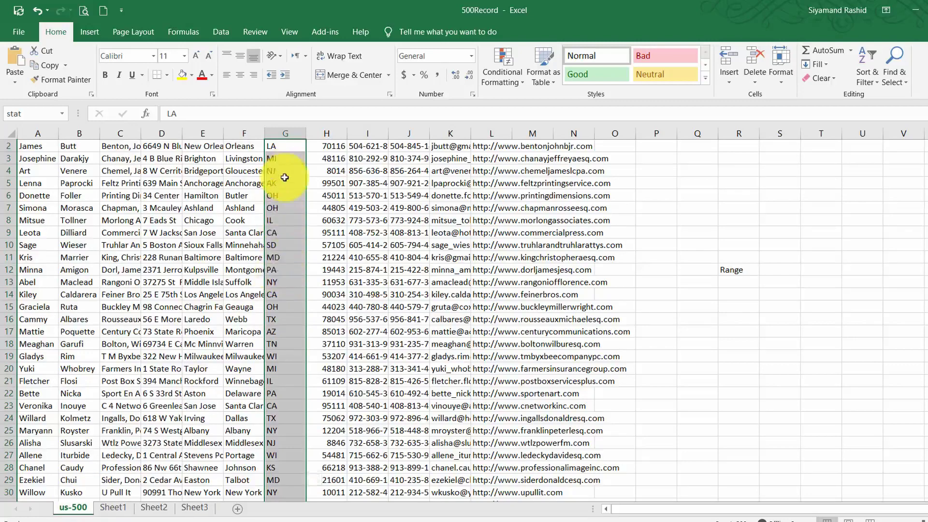
scroll(321, 266, up, 1)
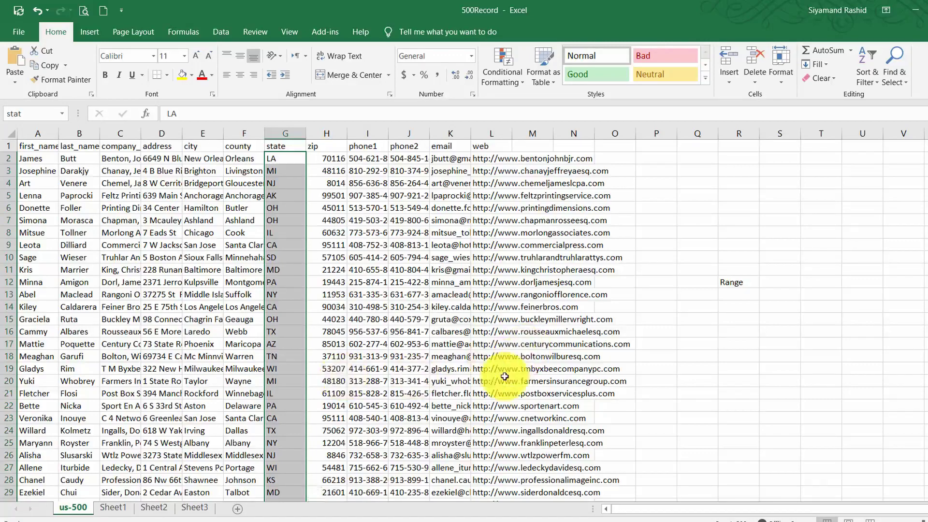
click(368, 319)
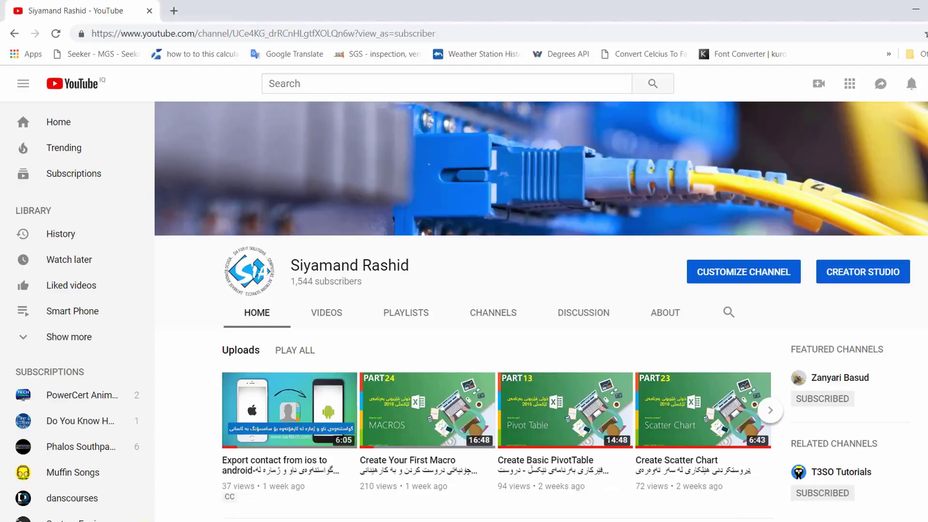
scroll(506, 351, down, 1)
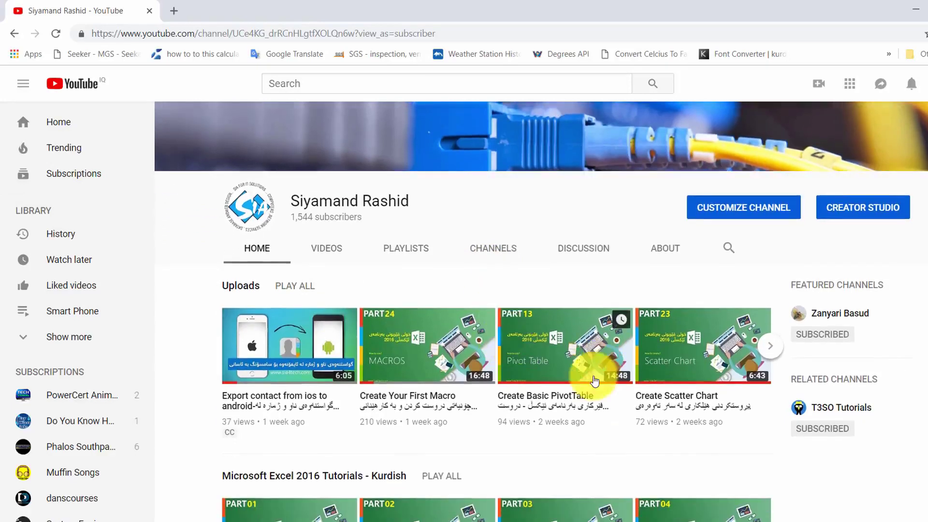
click(404, 255)
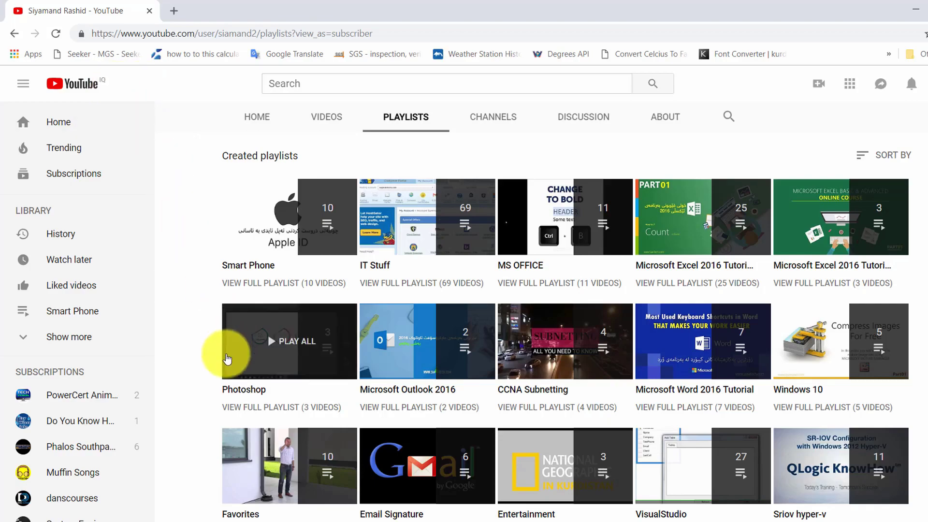
click(345, 521)
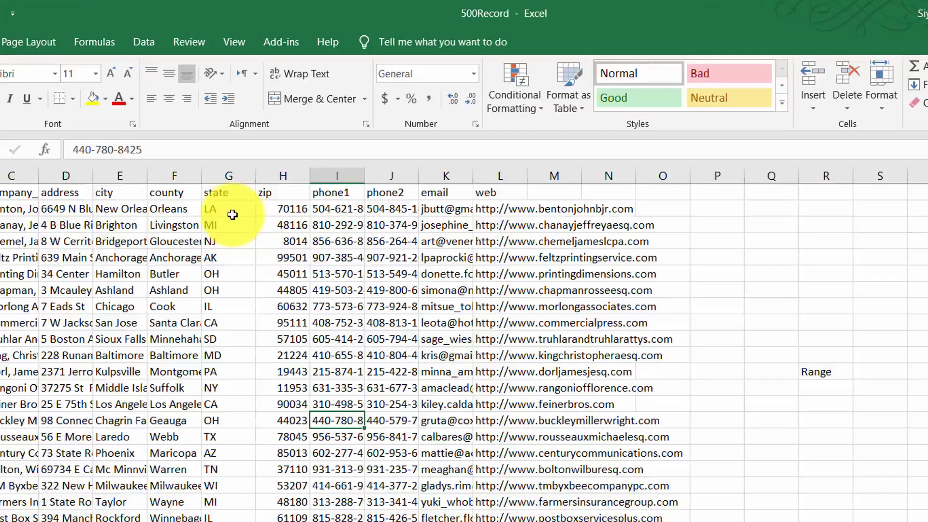
- Enter =MAX(H2:H501) in R8 to show the highest zip code, 99712
drag(283, 209, 283, 517)
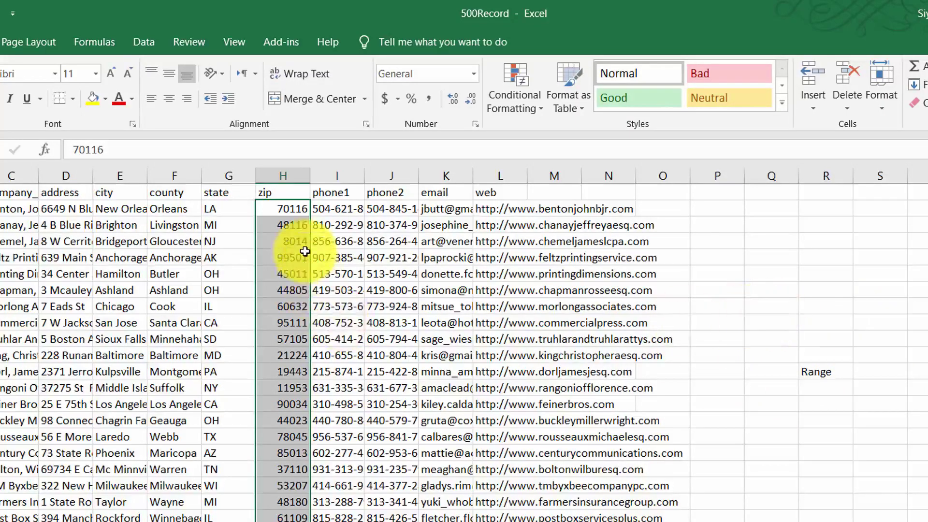
click(815, 309)
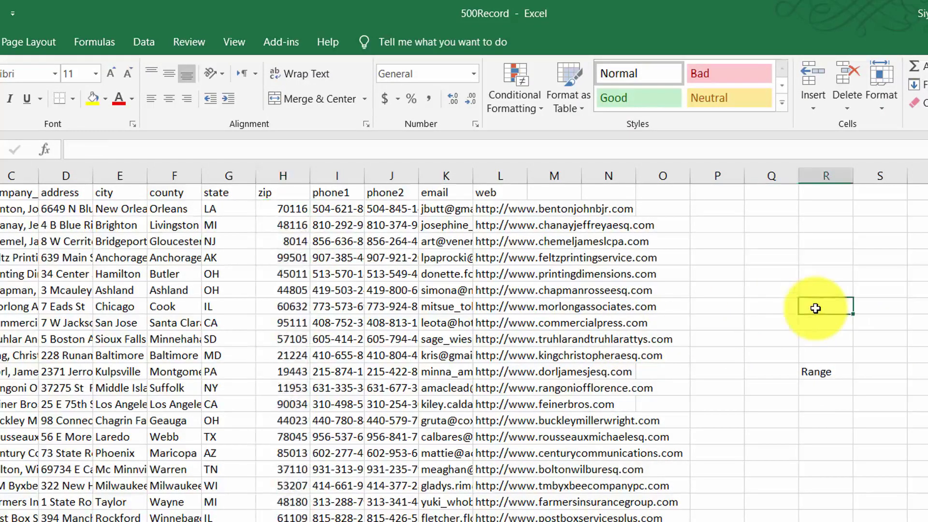
text(=)
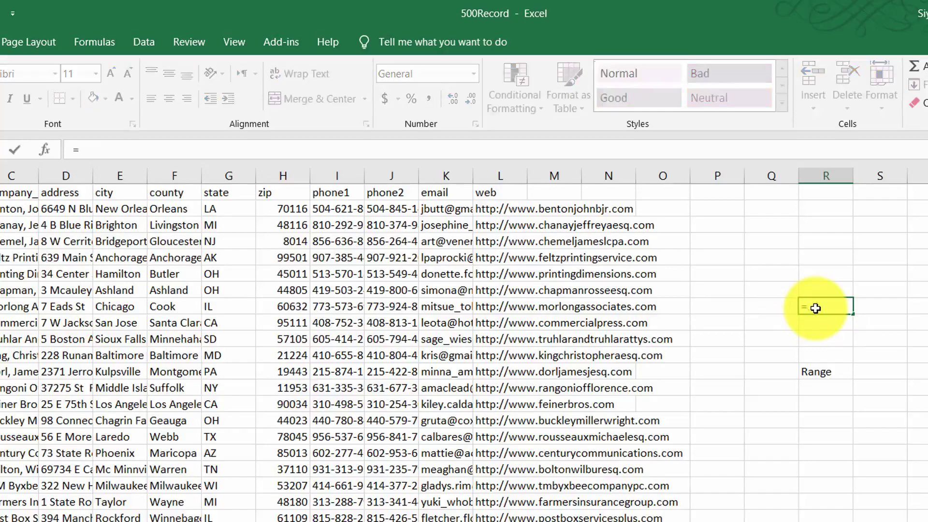
text(max)
key(Tab)
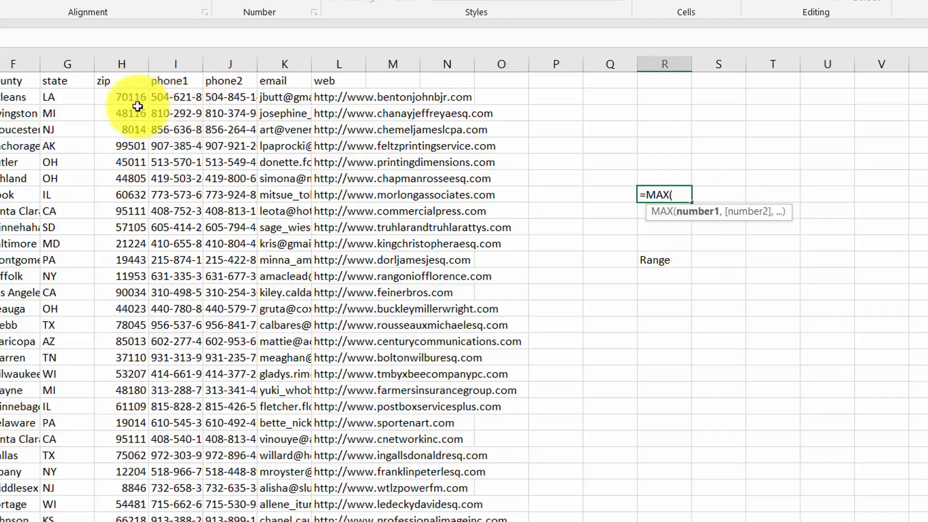
drag(137, 99, 131, 513)
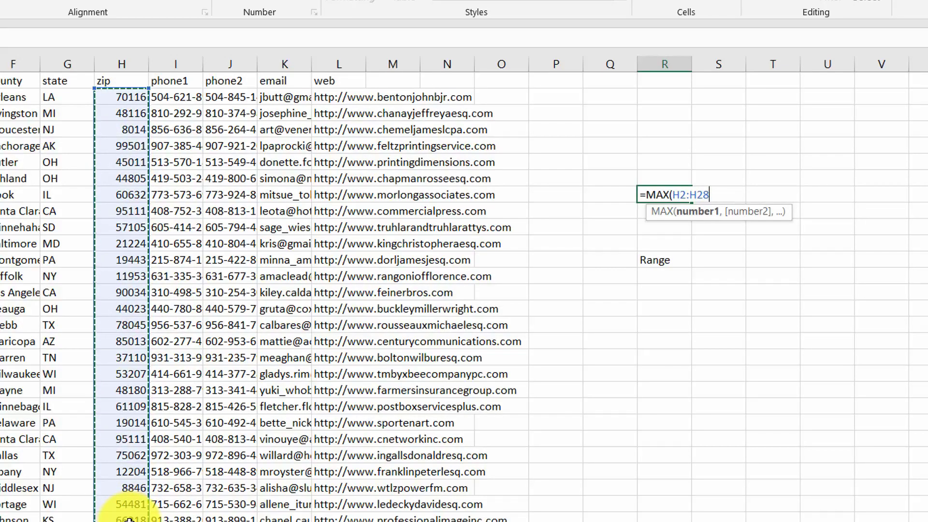
key(ctrl+shift+Down)
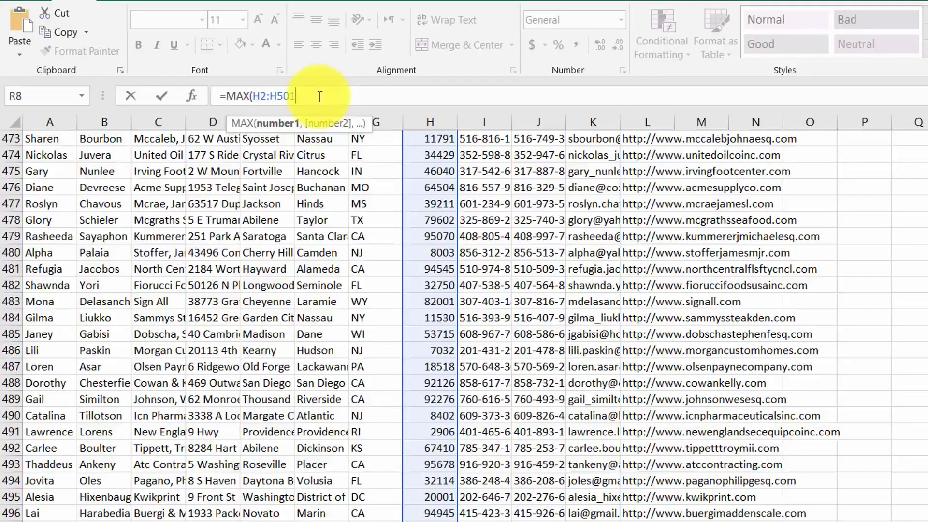
text())
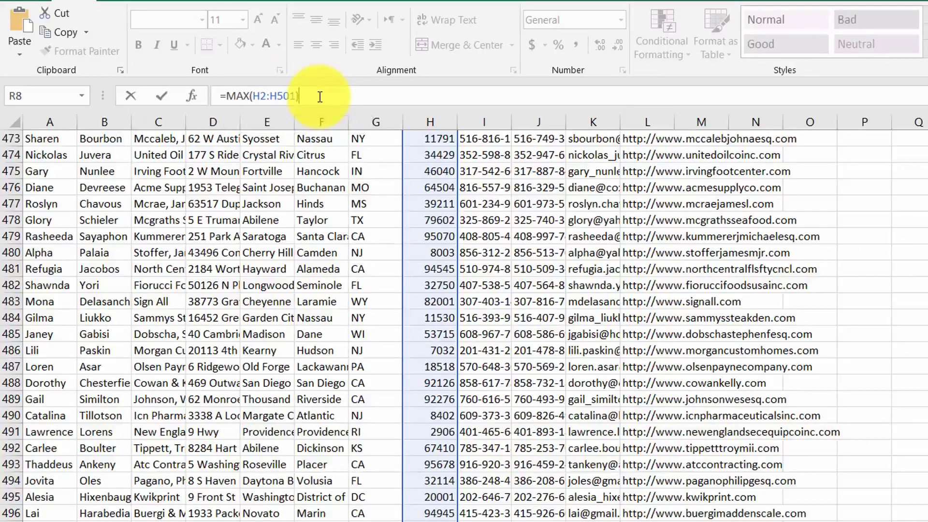
key(Return)
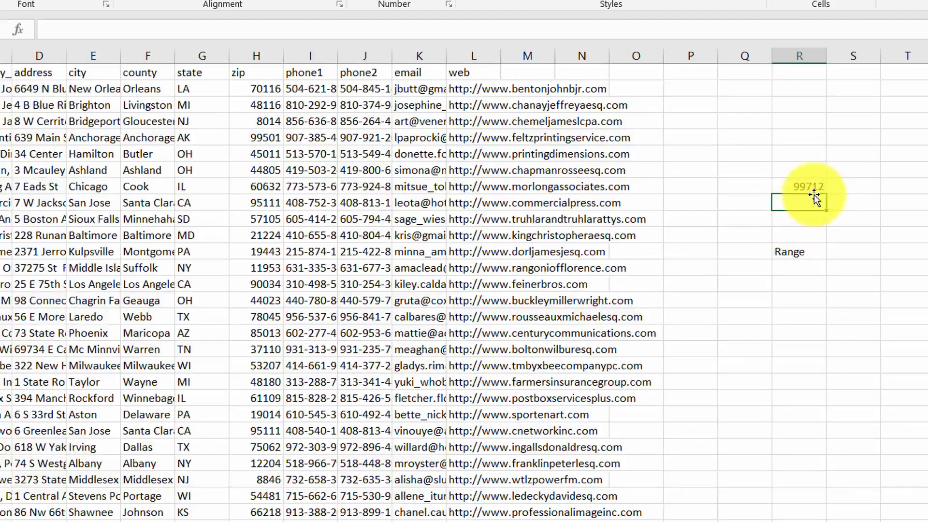
click(813, 190)
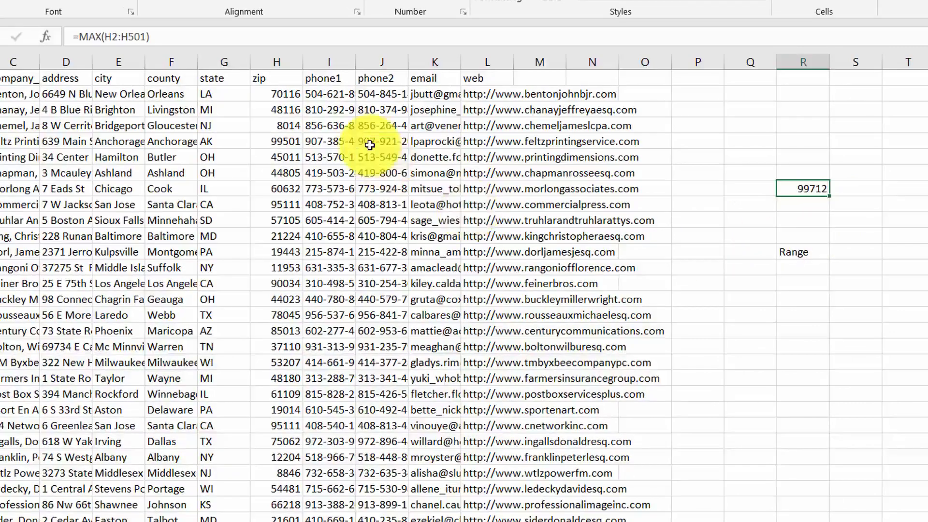
- Select the zip values from H2 to the last row and name them 'zipCode'
click(289, 95)
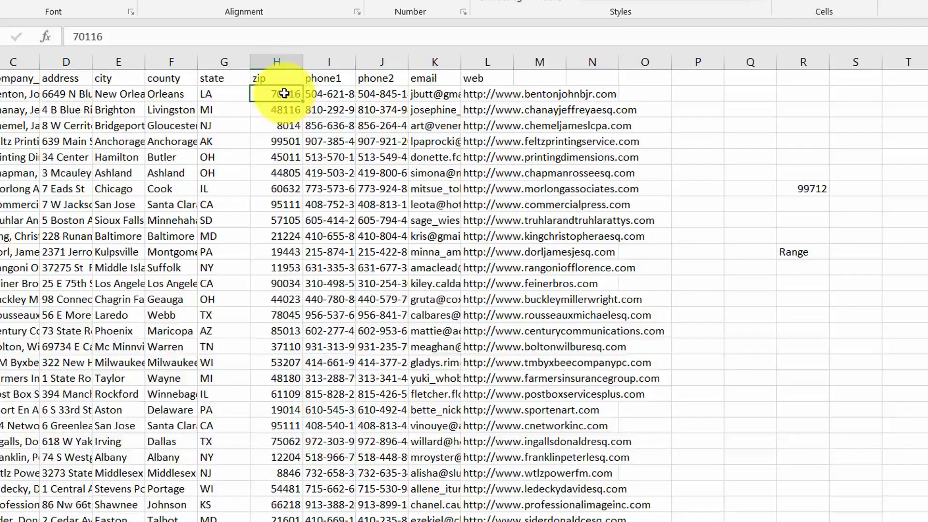
key(ctrl+shift+Down)
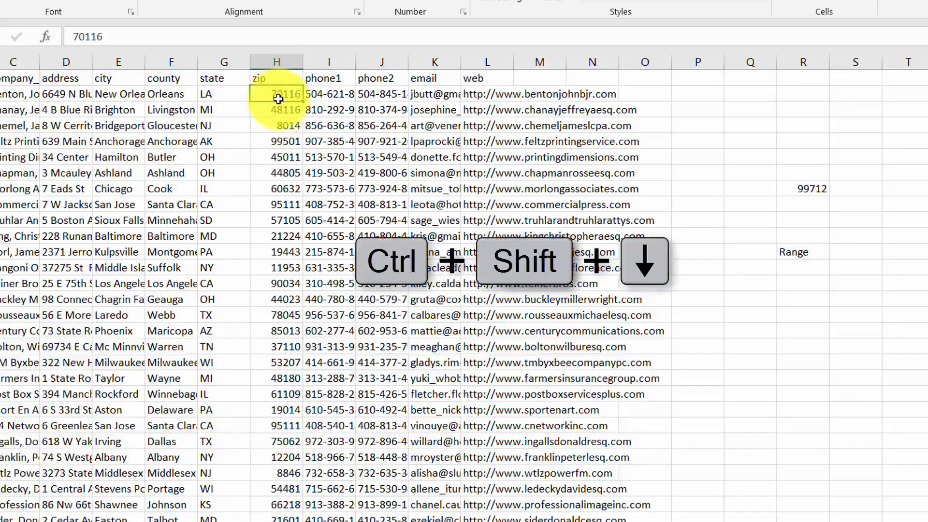
key(ctrl+shift+Down)
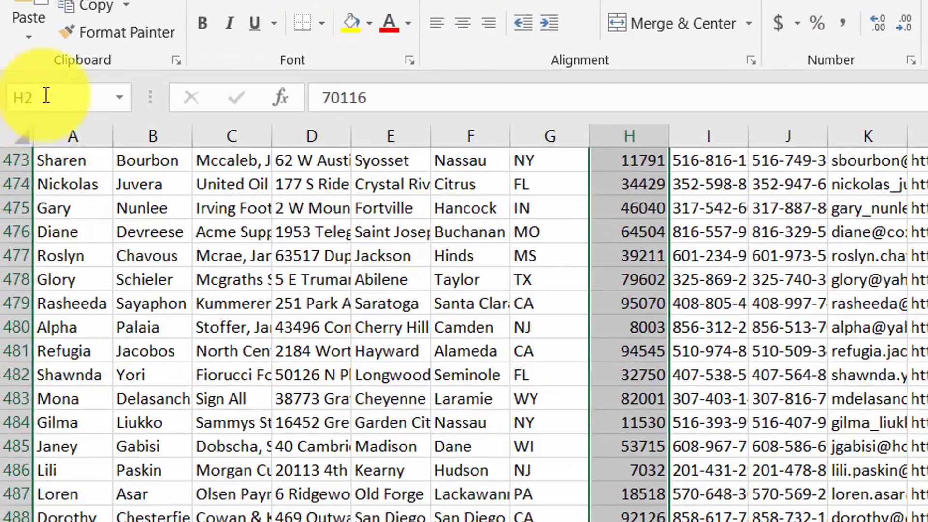
click(51, 97)
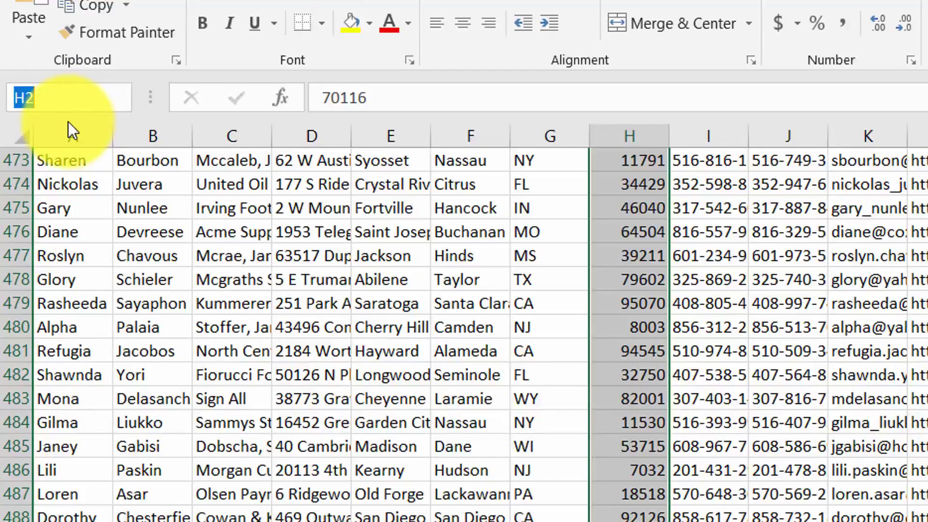
scroll(740, 369, up, 11)
scroll(822, 397, up, 6)
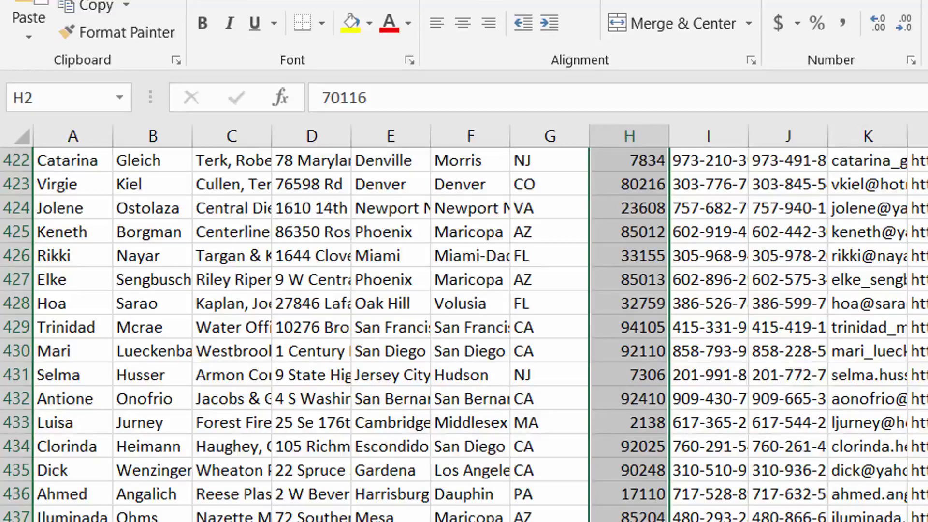
scroll(464, 334, up, 20)
scroll(716, 367, up, 7)
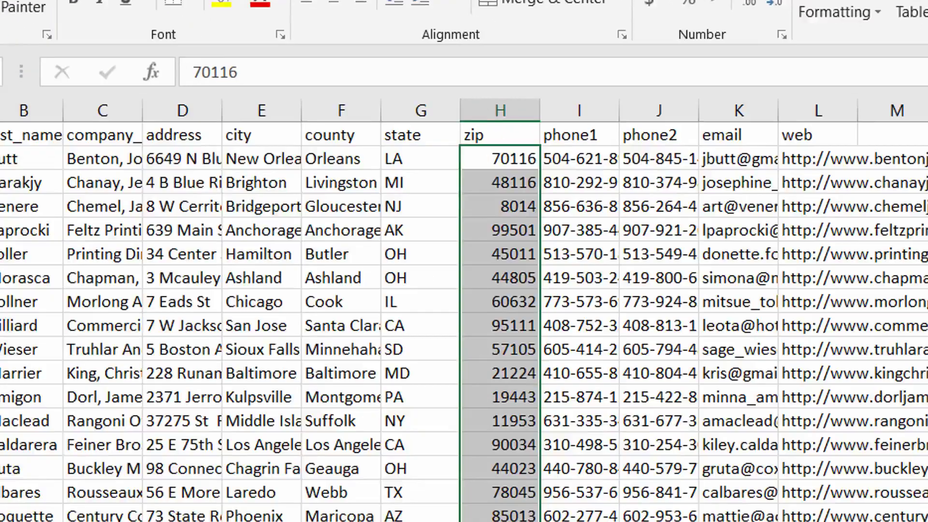
click(745, 203)
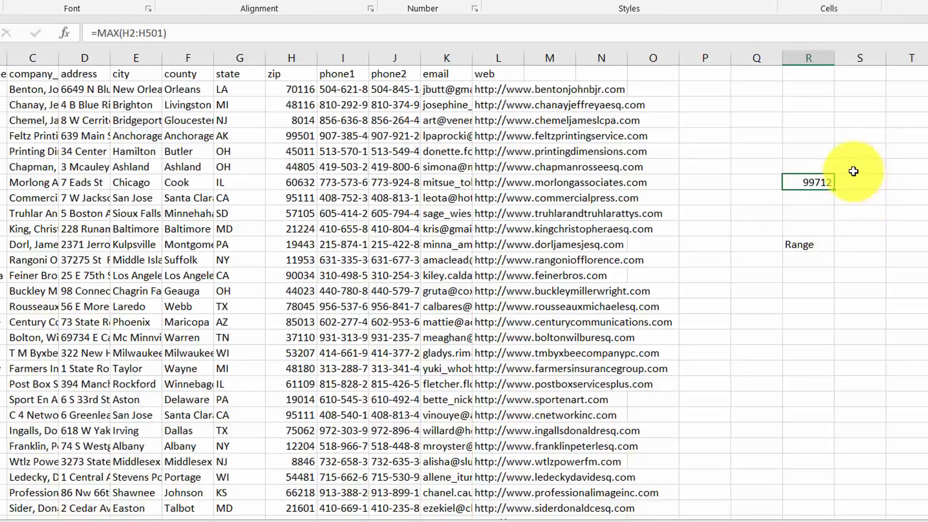
- Enter =MAX(zipCode) in R7, which also returns 99712
click(807, 168)
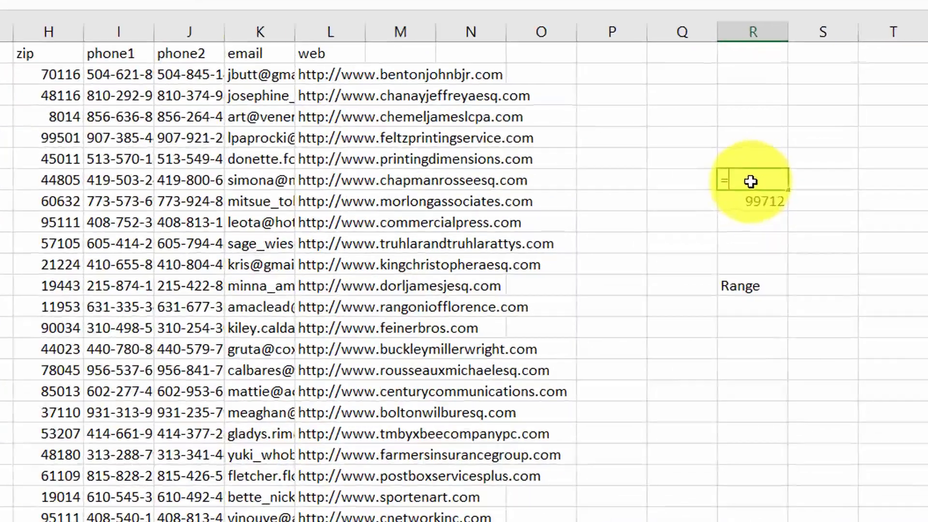
text(=ma)
key(Tab)
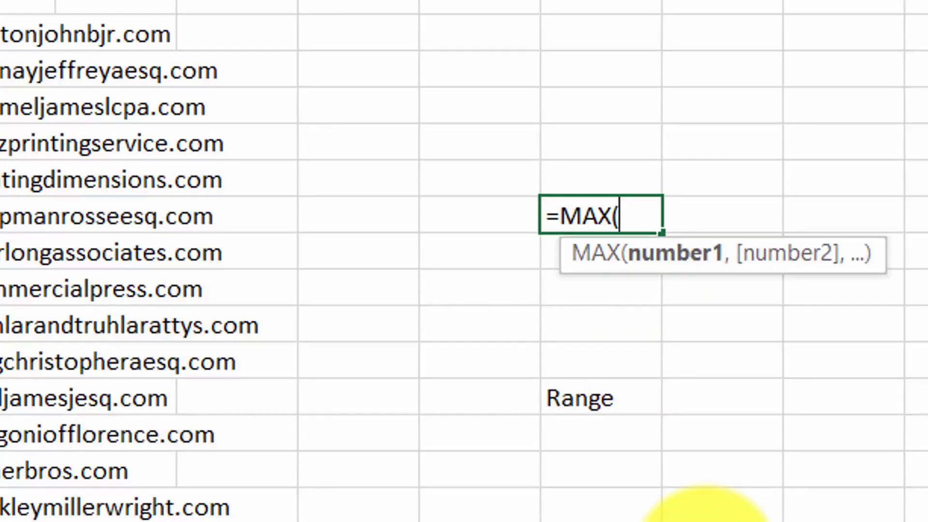
text(zip)
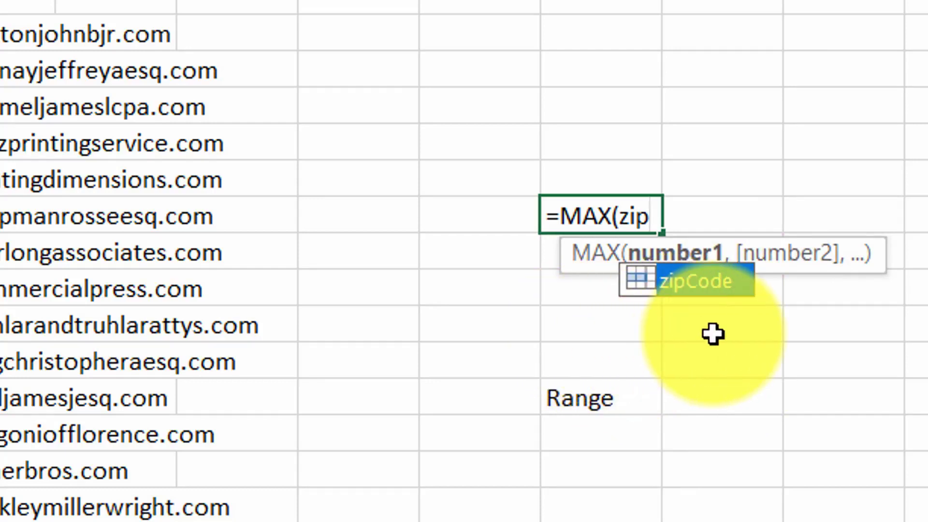
double_click(702, 283)
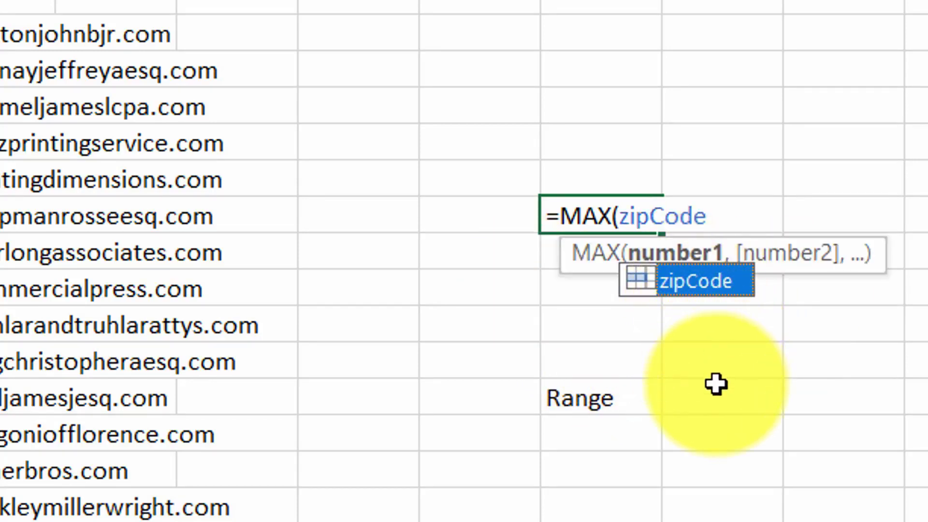
text())
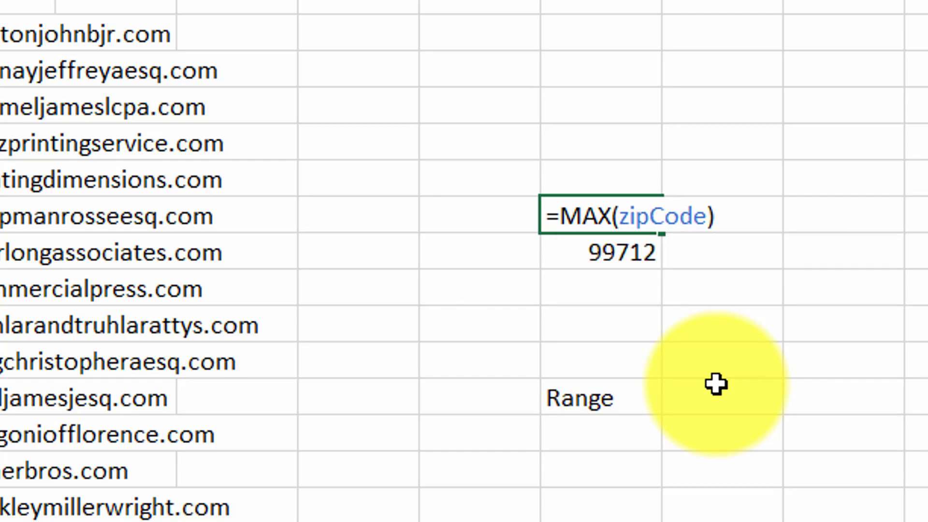
key(Return)
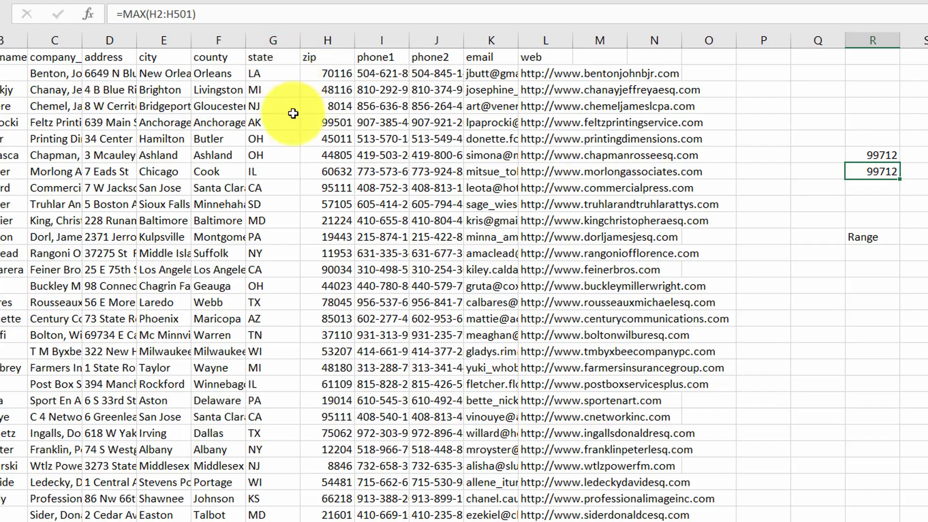
click(284, 74)
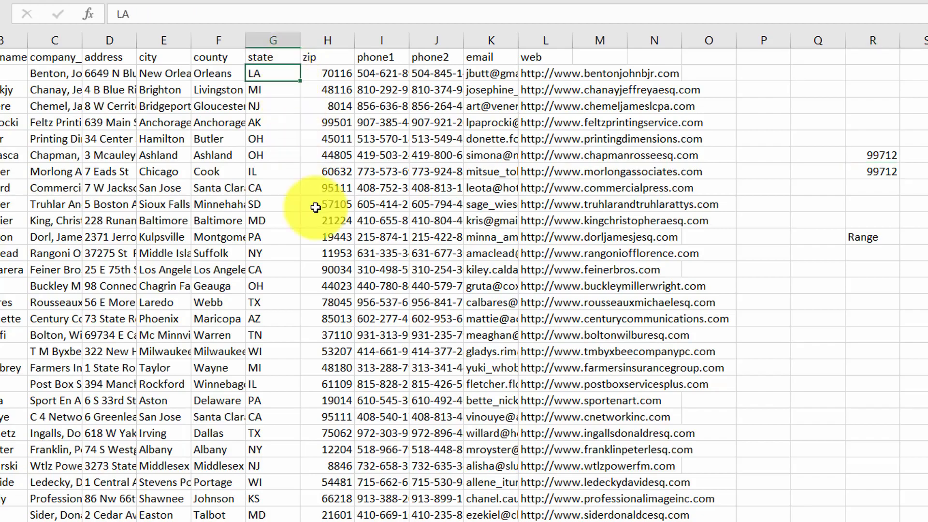
click(272, 188)
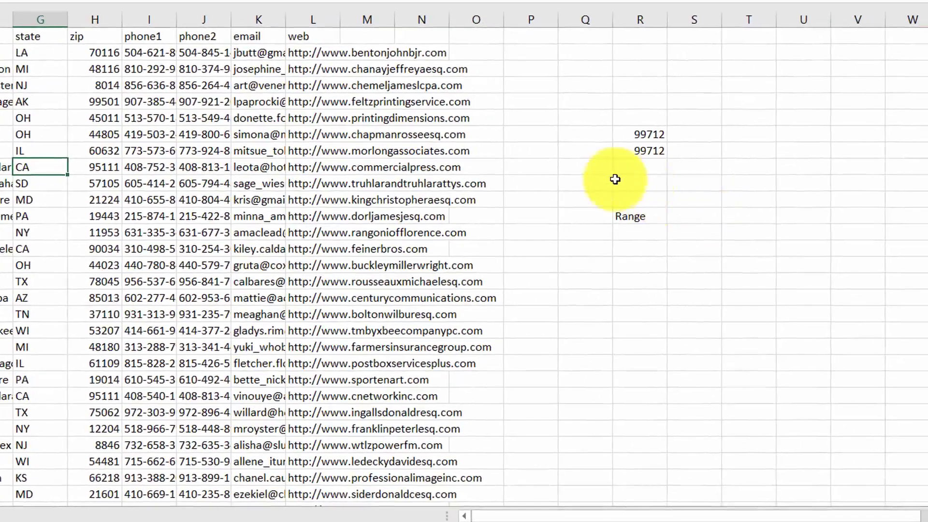
- Enter =COUNTIF(stat,"La") in R10, fixing the quotes so it counts 9 LA rows
click(658, 182)
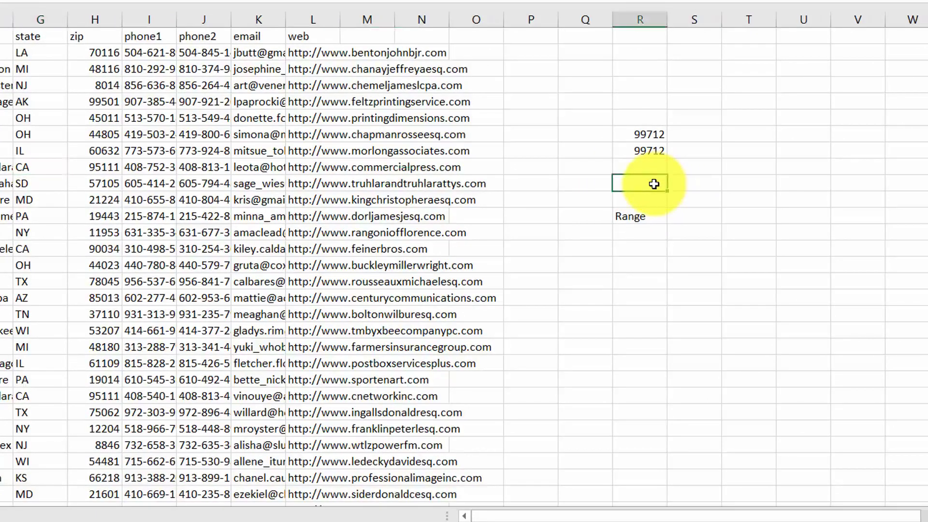
text(=count)
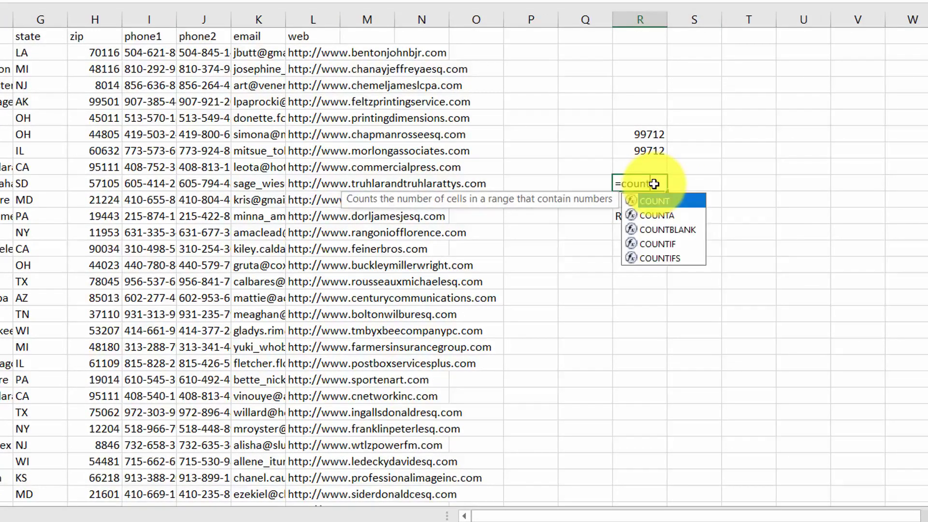
text(i)
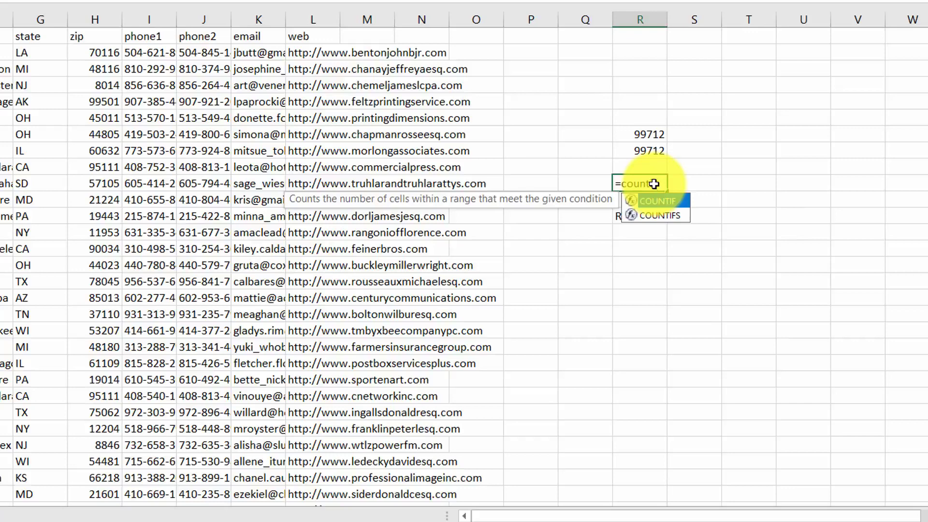
text(f)
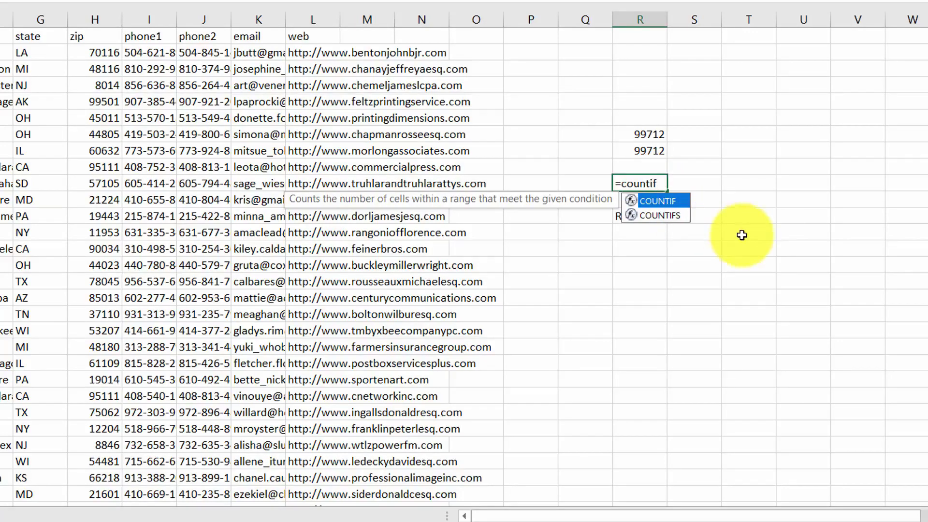
key(Tab)
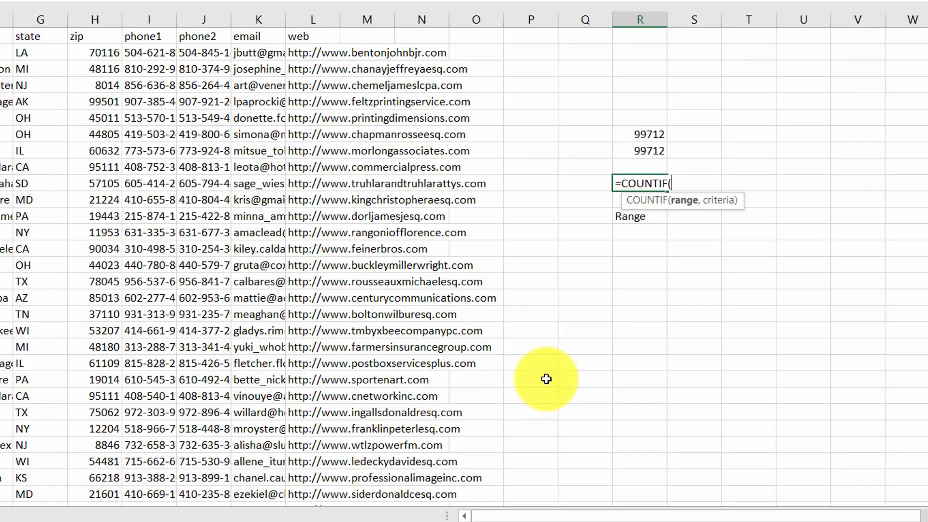
text(sta)
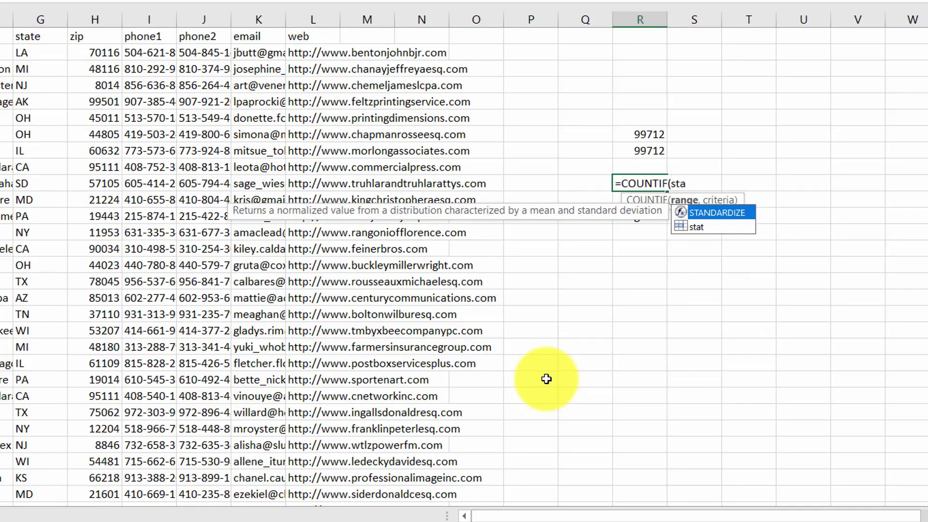
text(t)
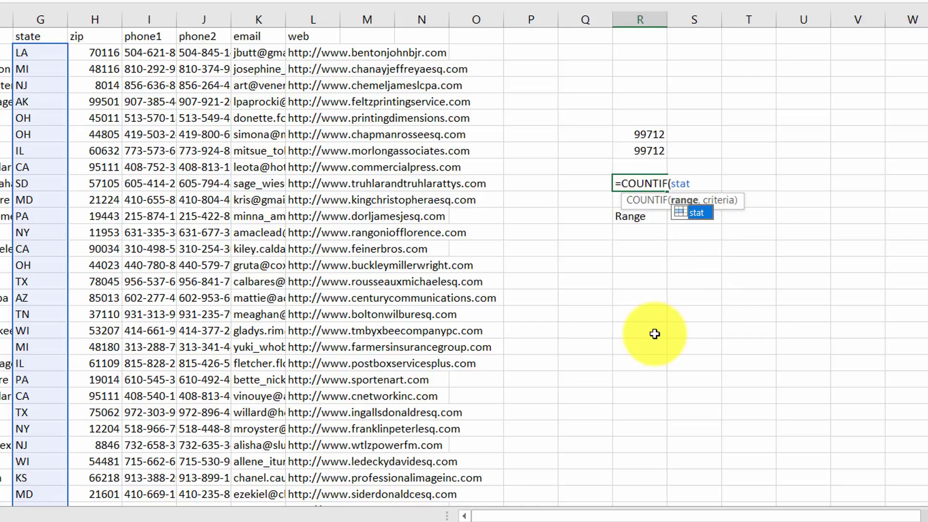
text(,"La)
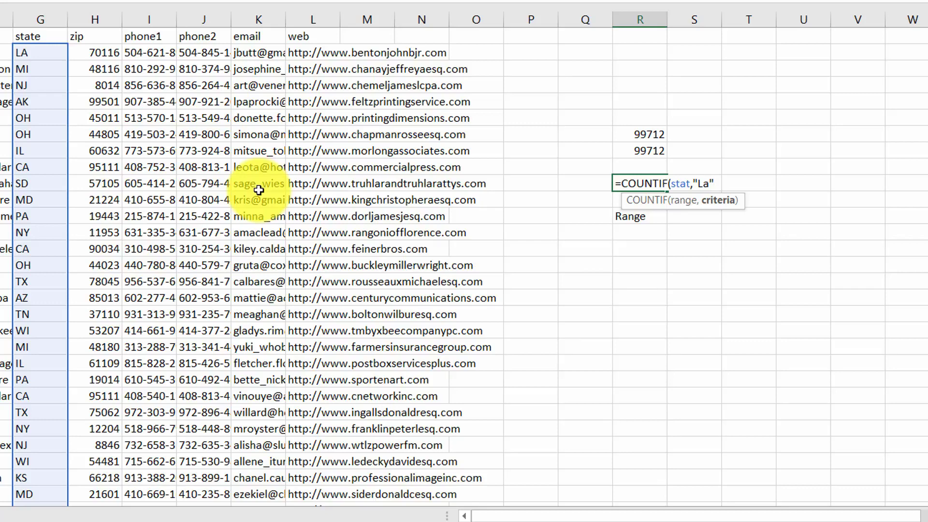
text())
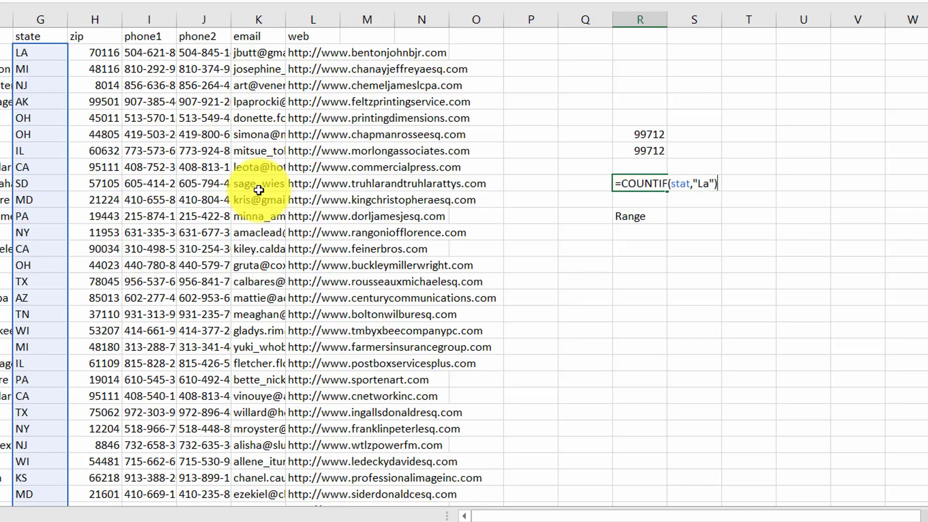
key(Return)
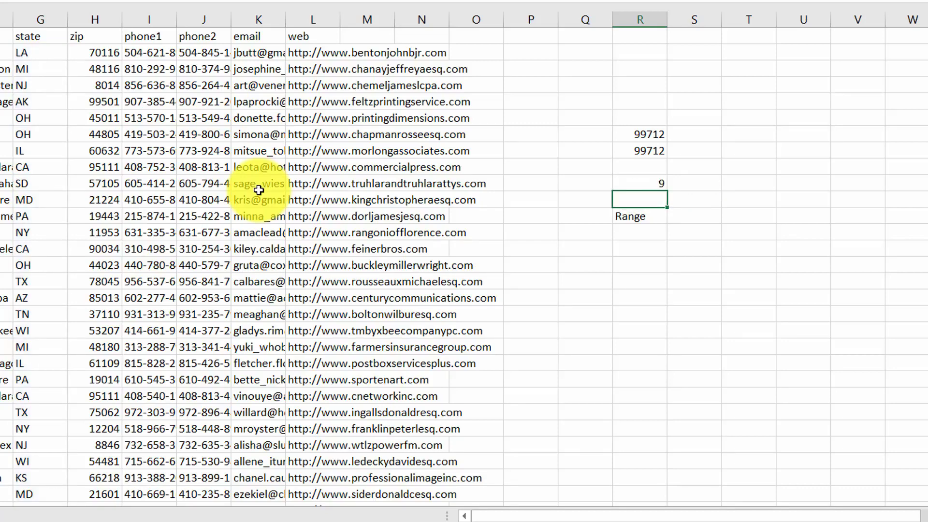
click(636, 183)
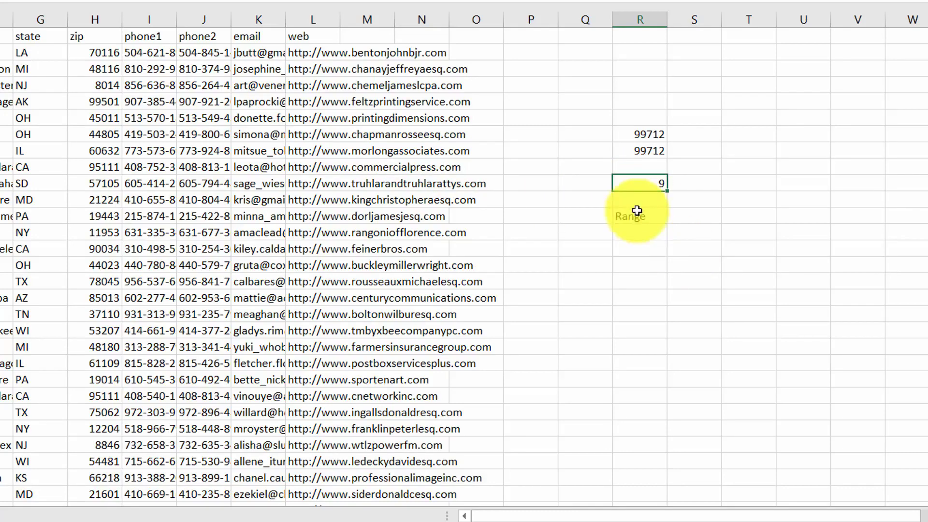
double_click(658, 185)
text(=COUNTIF(stat,"La)
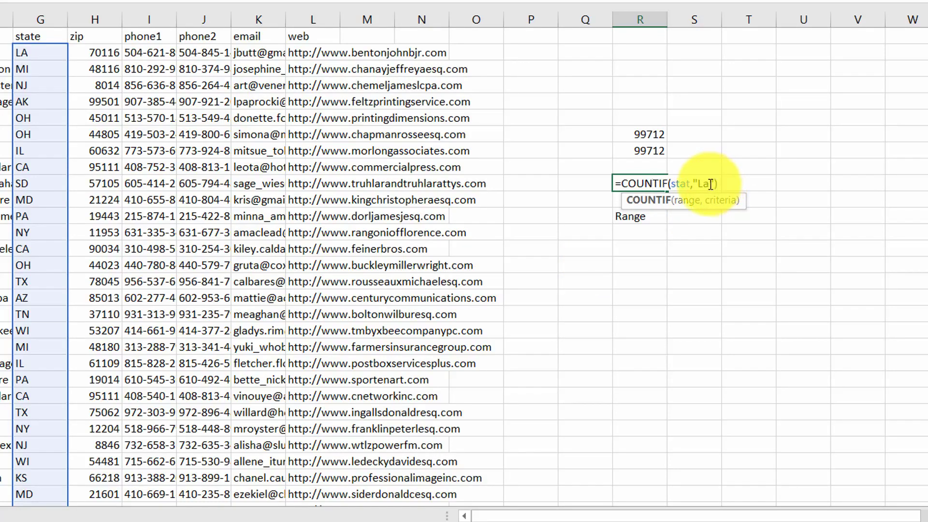
text(")
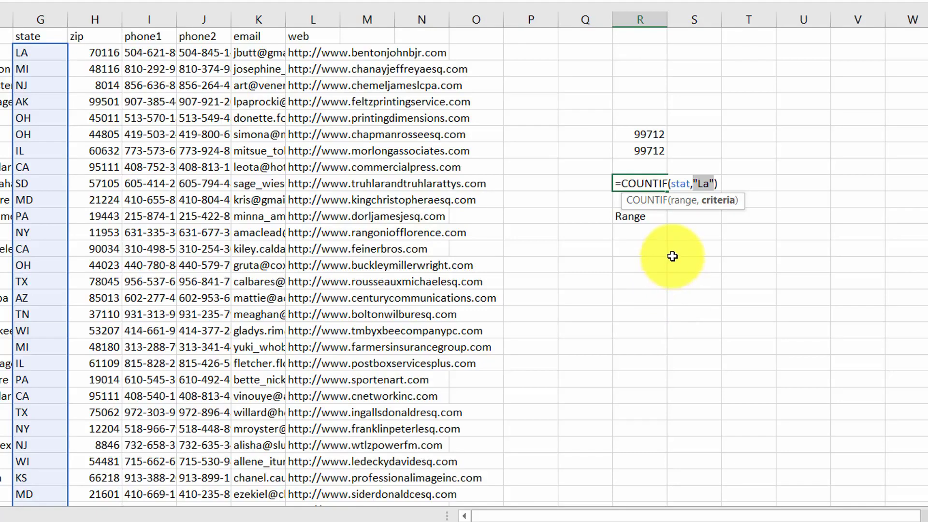
key(ctrl+Return)
click(585, 168)
text(State)
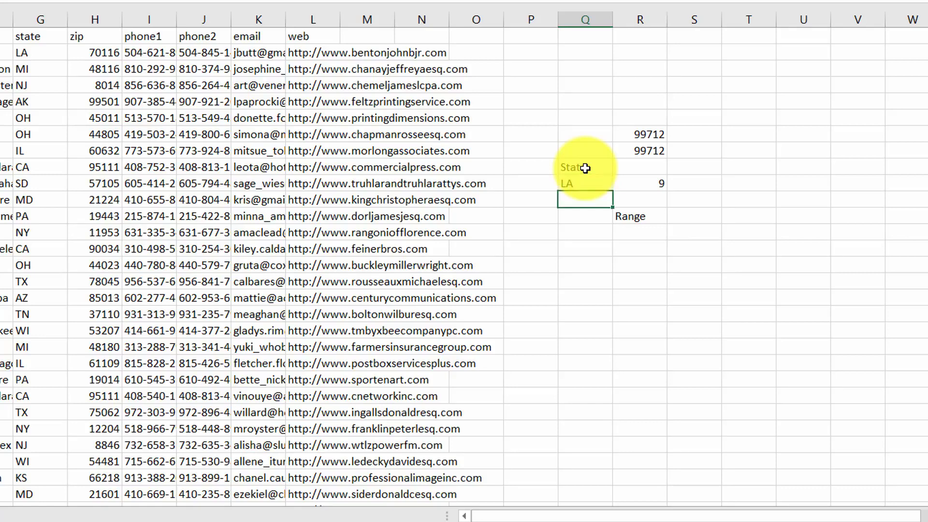
- Enter the state OH in Q10
click(639, 183)
click(569, 190)
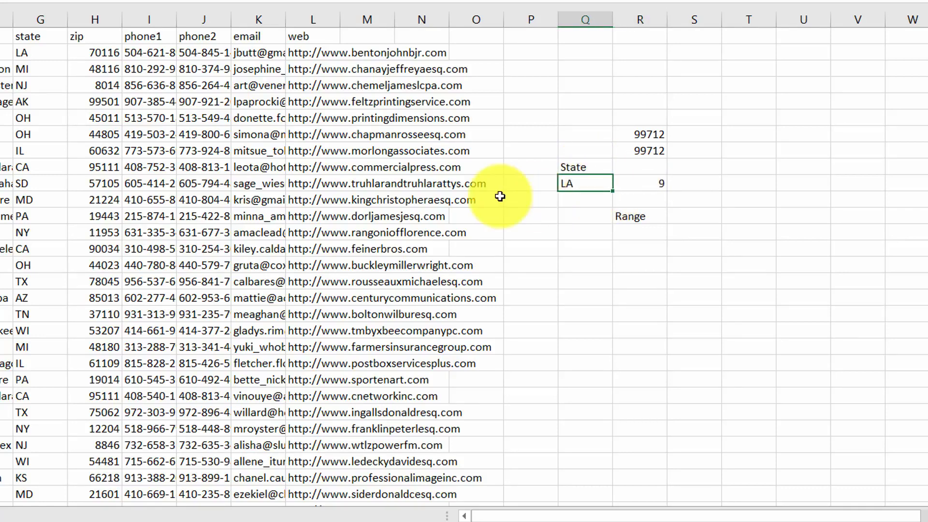
click(50, 121)
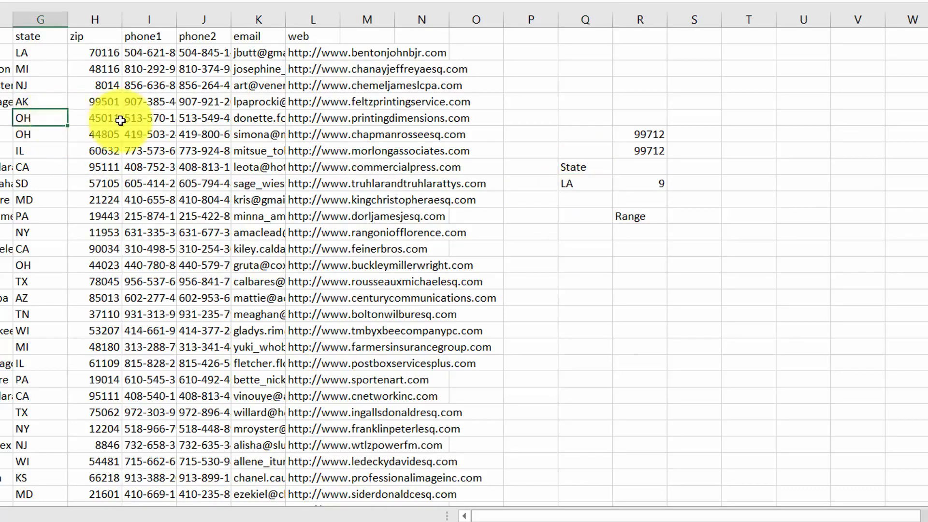
click(581, 186)
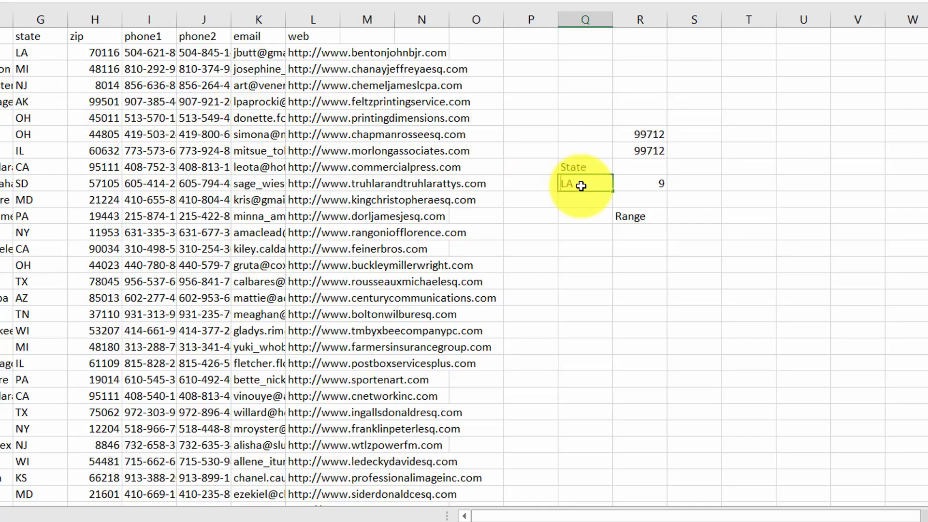
text(OH)
key(Return)
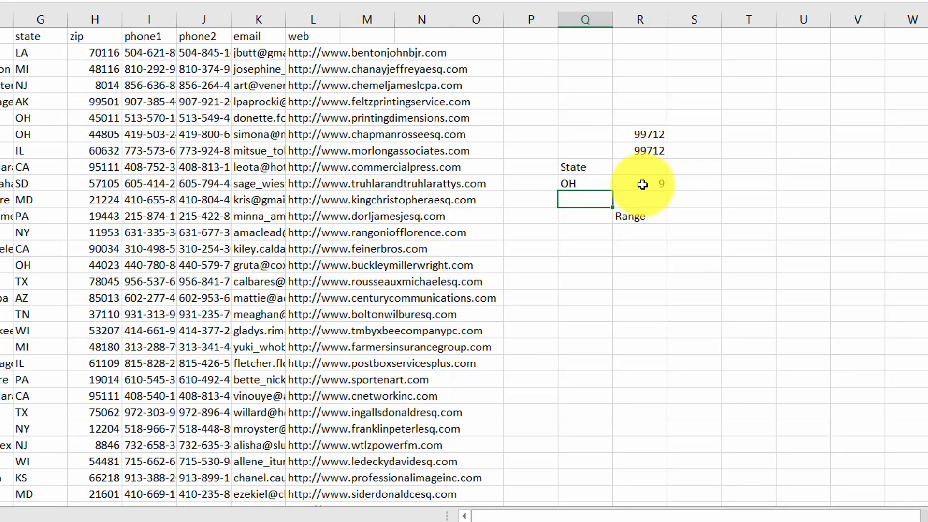
- Change the R10 formula to =COUNTIF(stat,Q10) so it reads Q10's state
double_click(646, 183)
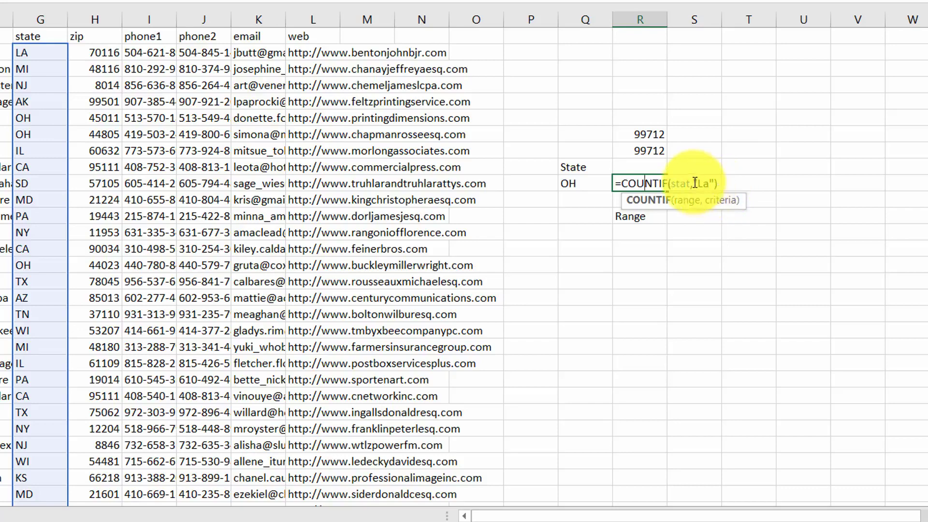
drag(696, 183, 709, 181)
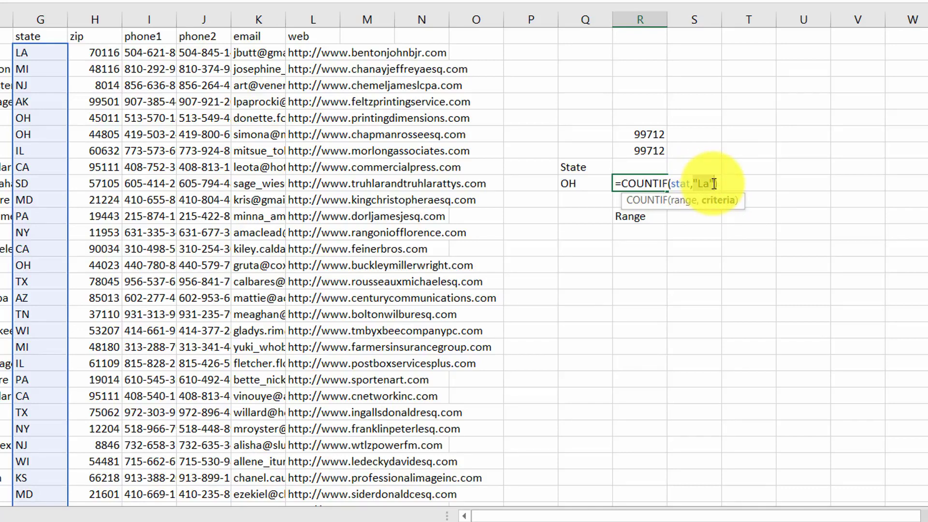
click(585, 184)
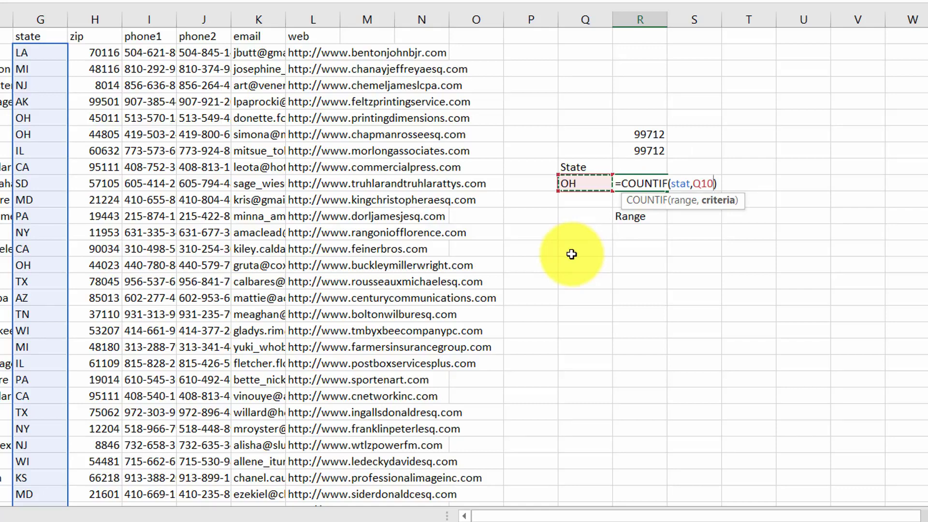
key(Return)
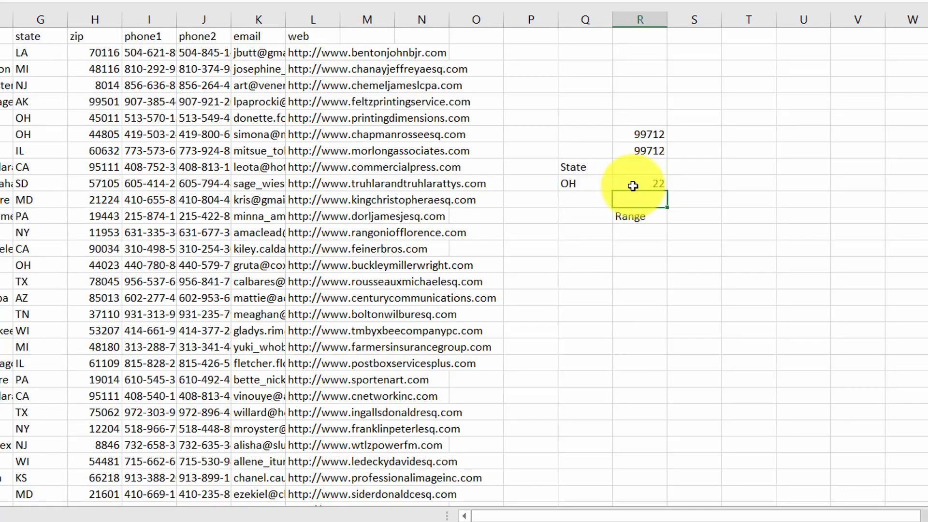
- Change Q10 to PA and confirm the count updates to 29
click(573, 186)
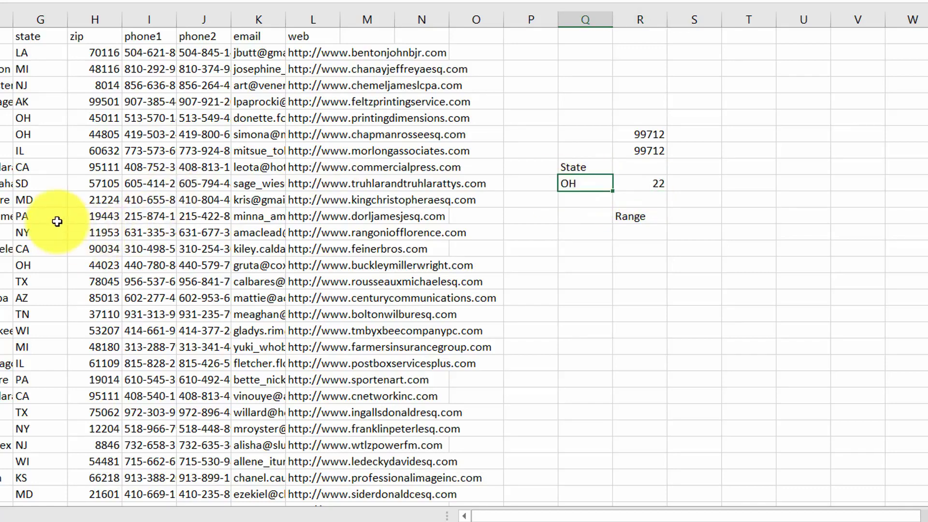
text(PA)
key(Return)
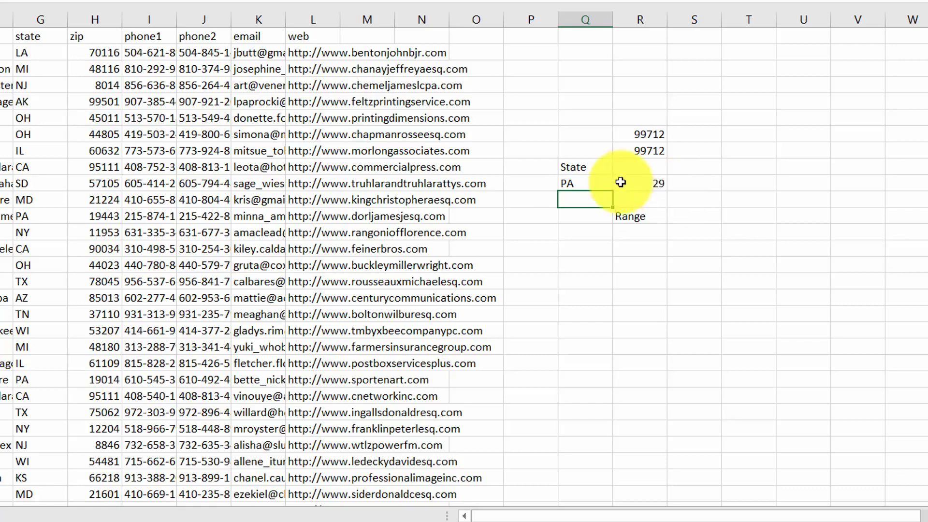
click(646, 182)
double_click(646, 182)
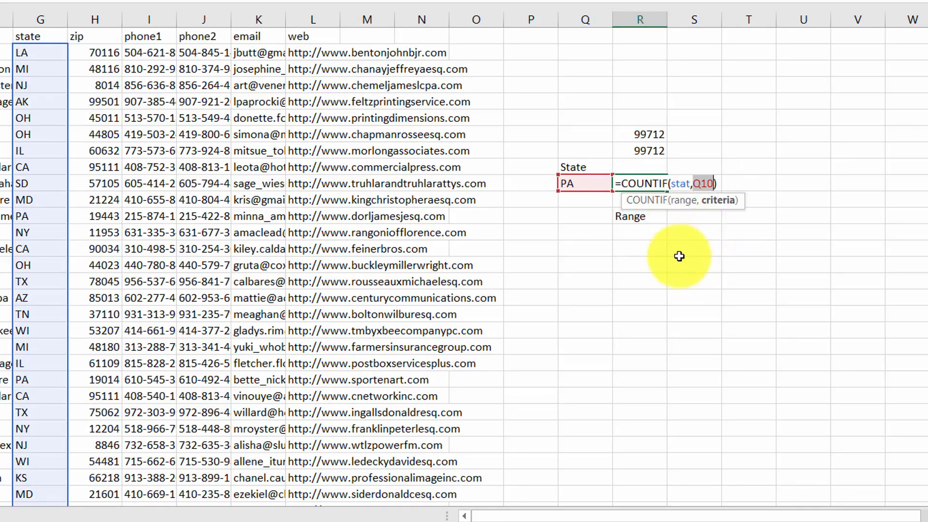
key(Escape)
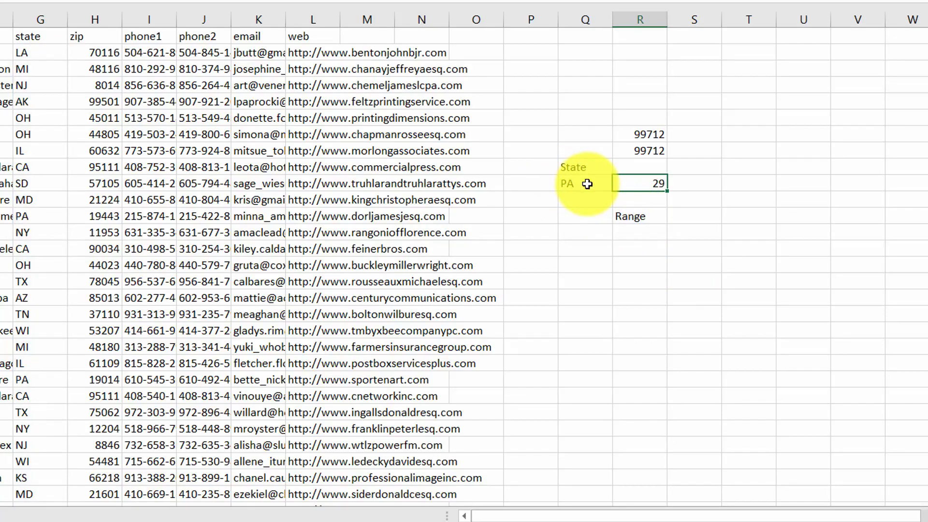
click(584, 183)
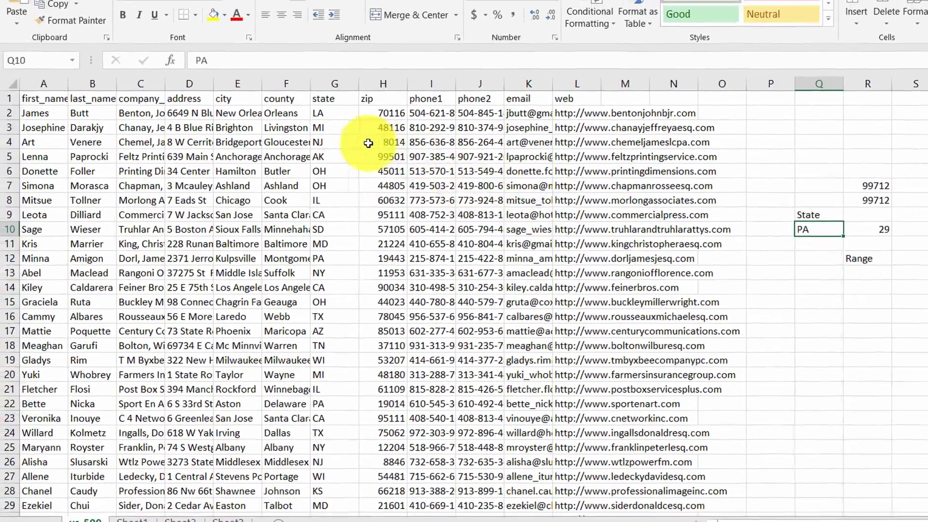
- Name Q10 'StateName' and change R10 to =COUNTIF(stat,StateName)
click(29, 60)
text(StateName)
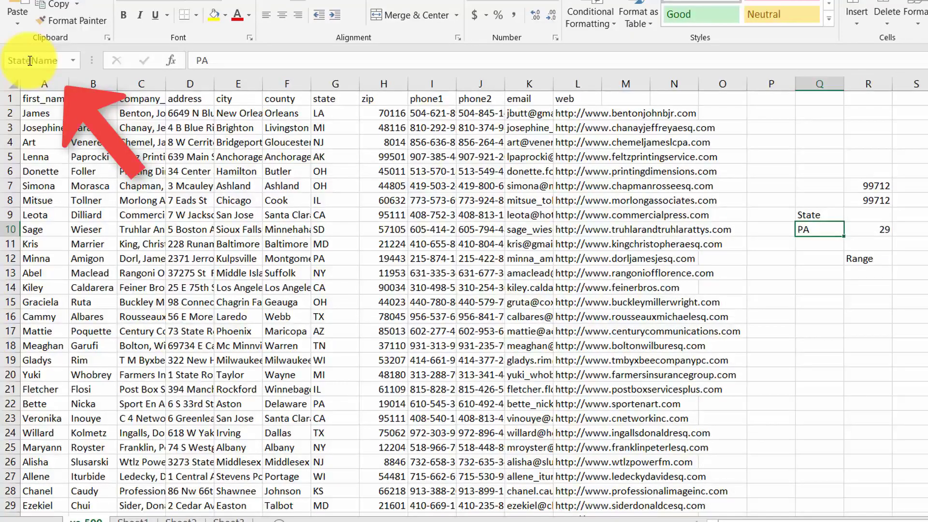
key(Return)
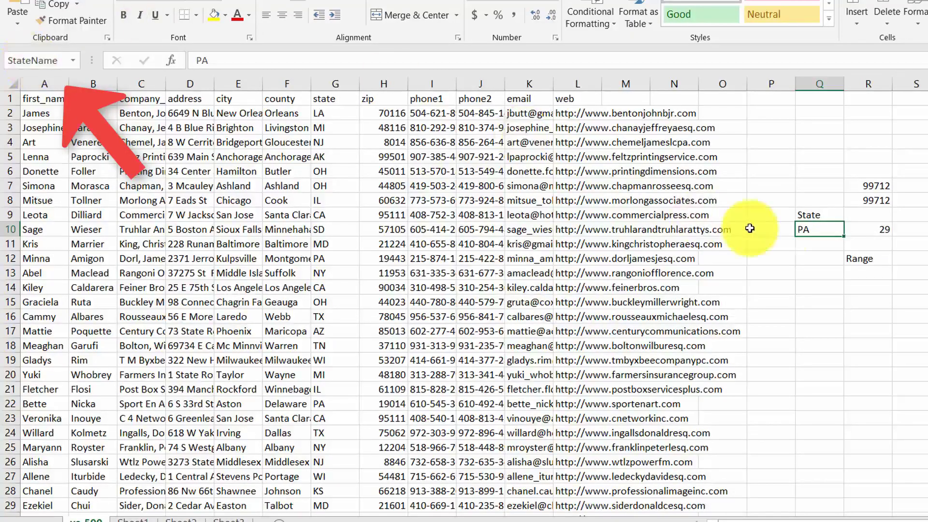
click(877, 229)
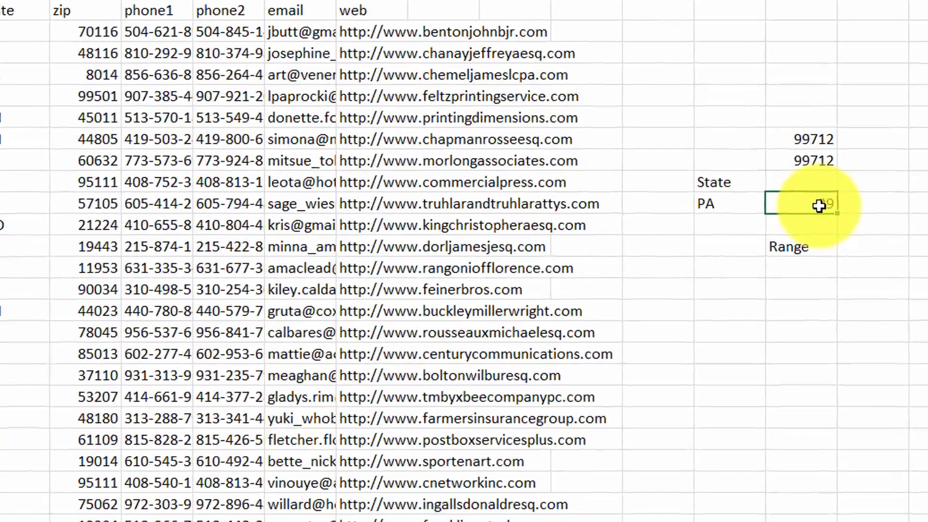
double_click(819, 206)
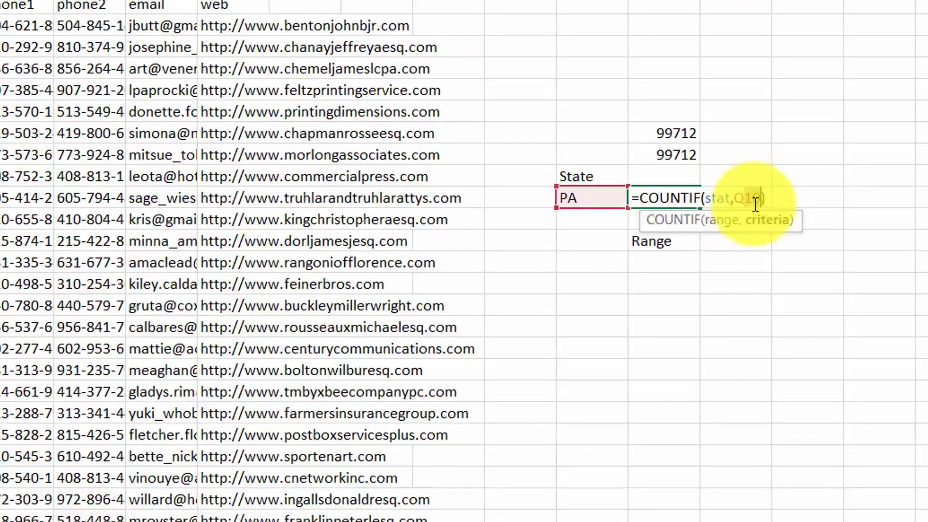
key(BackSpace)
key(BackSpace)
key(BackSpace)
text(StateNa)
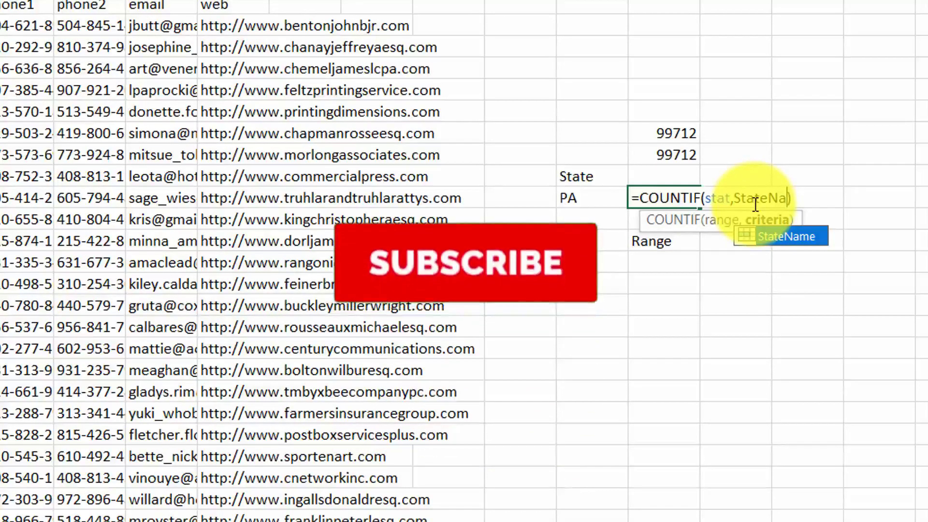
double_click(797, 241)
key(Return)
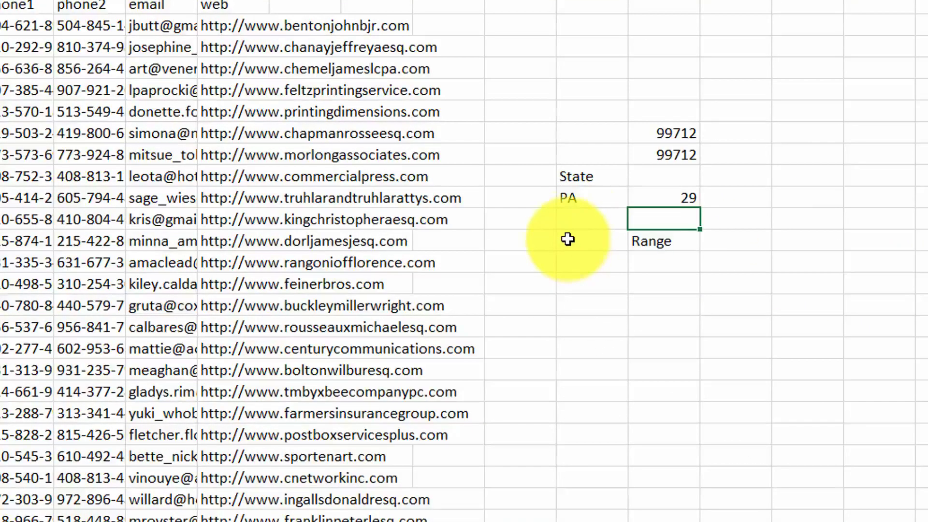
- Enter Tx in Q10 for a count of 32, then check the defined names list
click(586, 198)
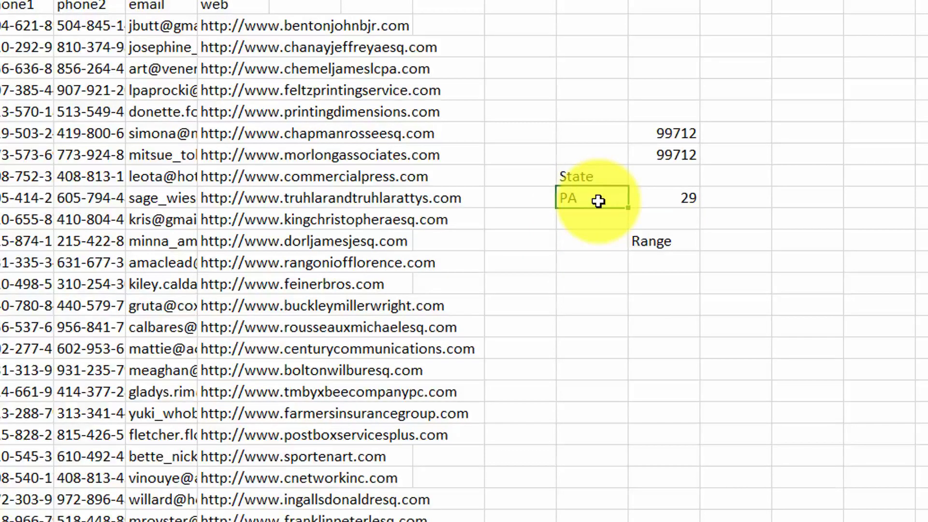
text(Tx)
key(Return)
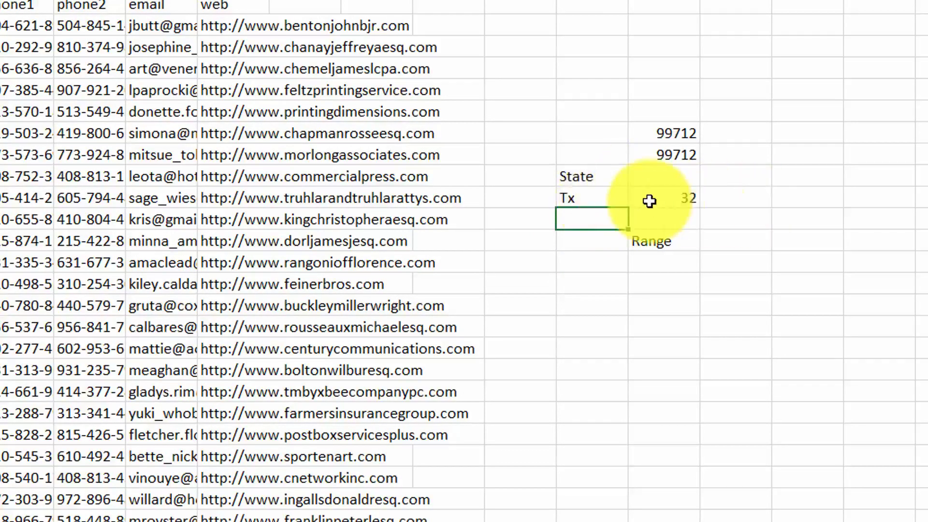
click(576, 202)
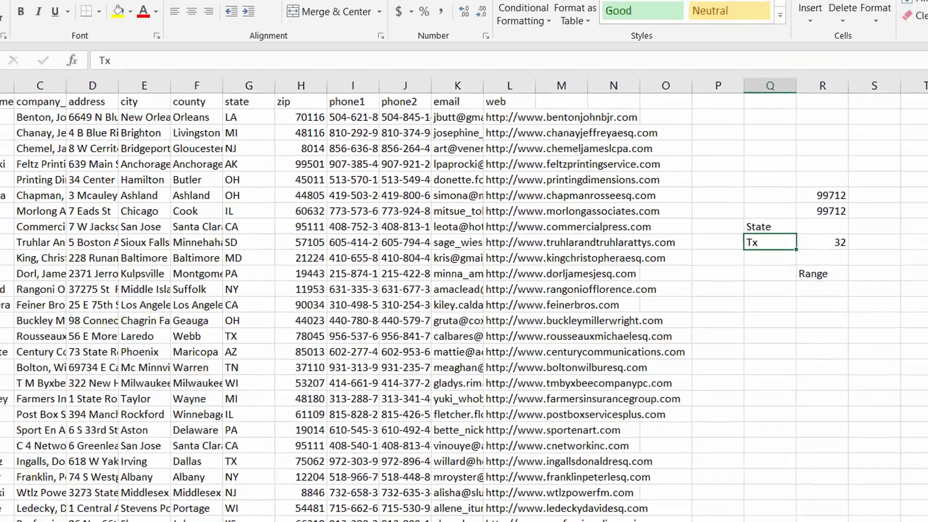
click(73, 85)
click(54, 130)
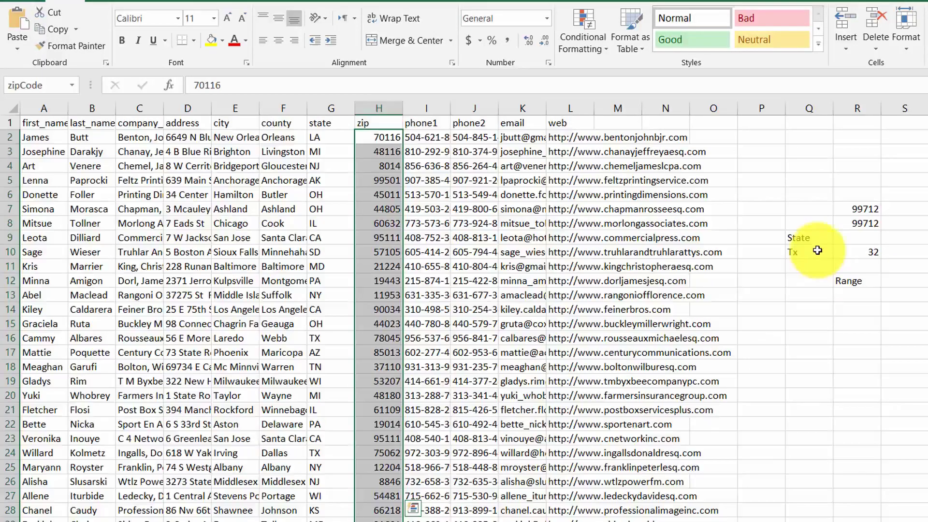
click(810, 252)
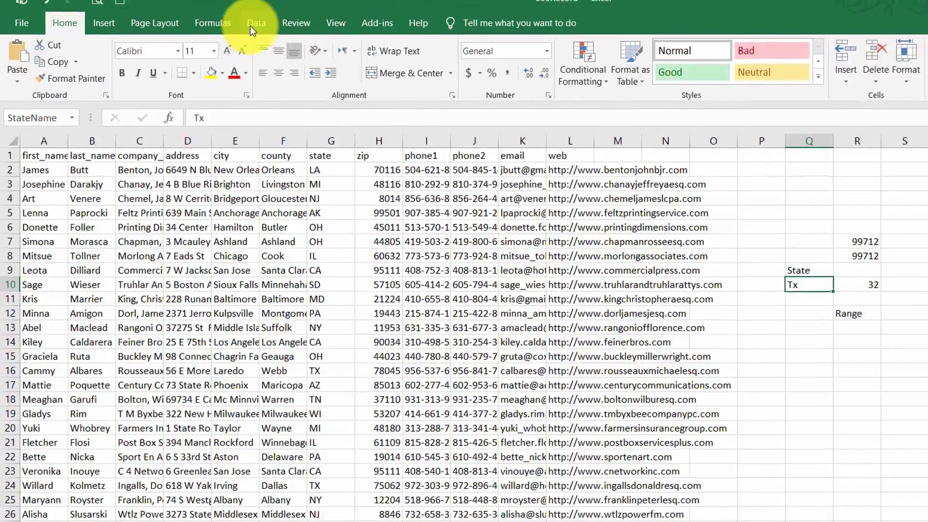
- Give Q10 a List data validation with source =stat and an in-cell dropdown, then open it
click(251, 25)
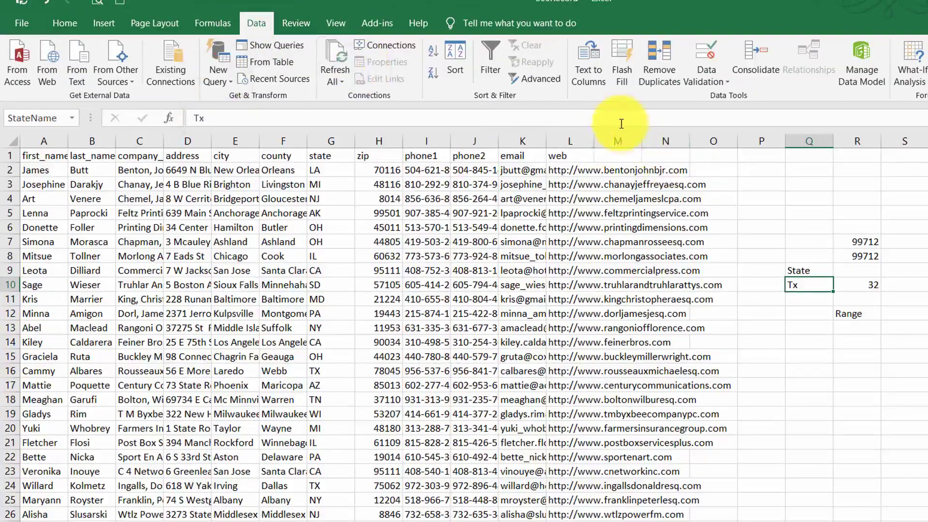
click(708, 78)
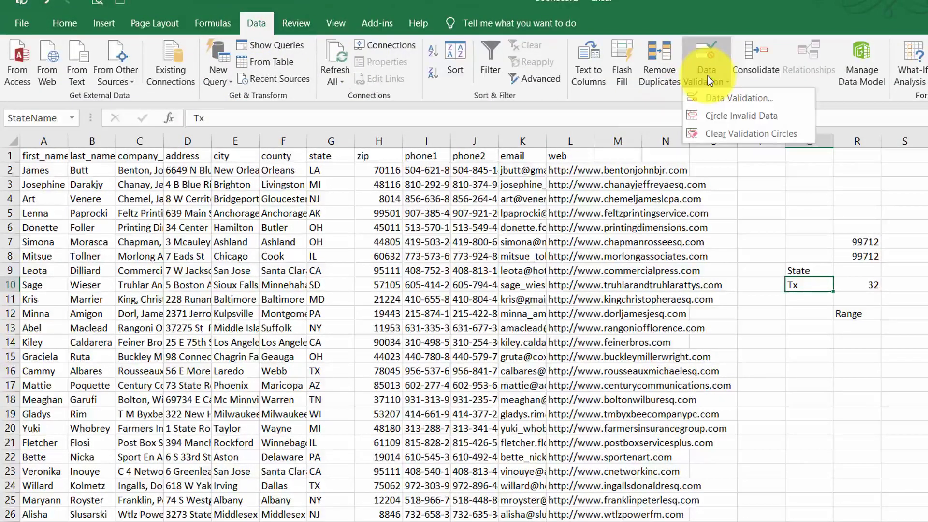
click(719, 97)
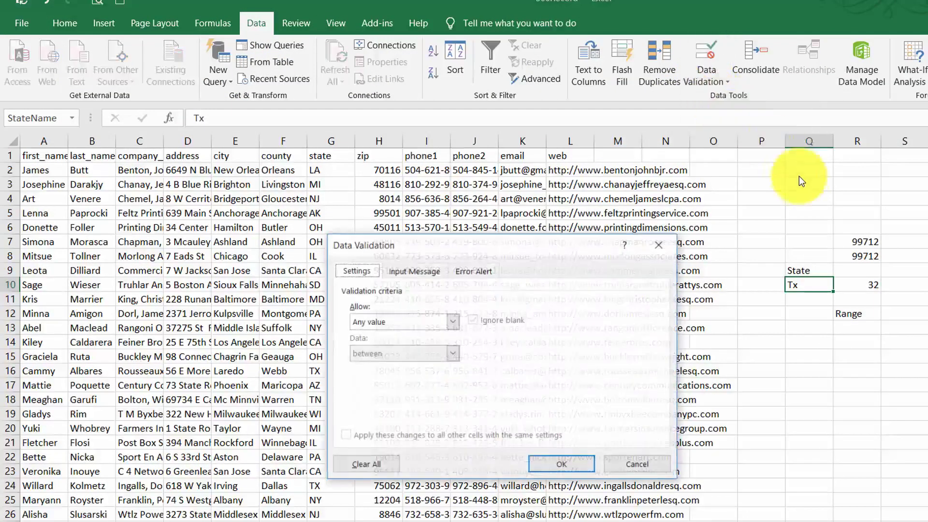
drag(535, 248, 596, 186)
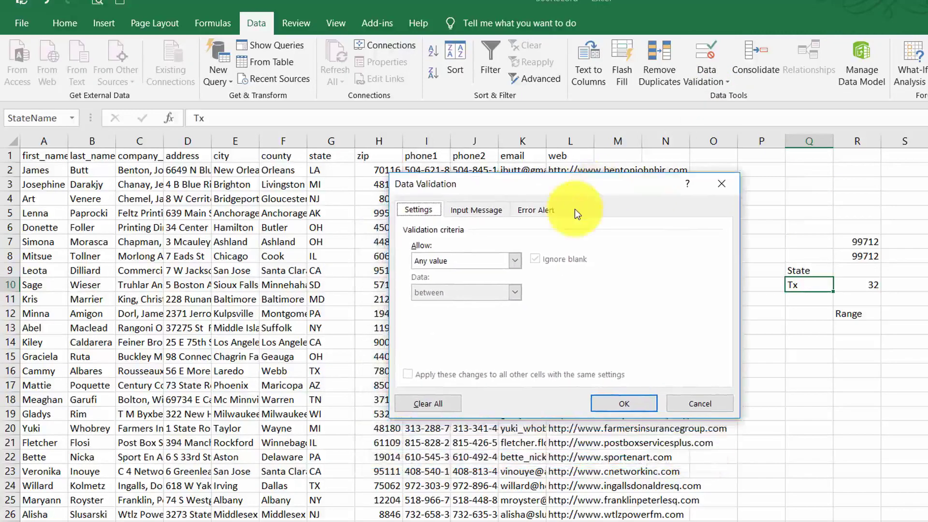
click(513, 263)
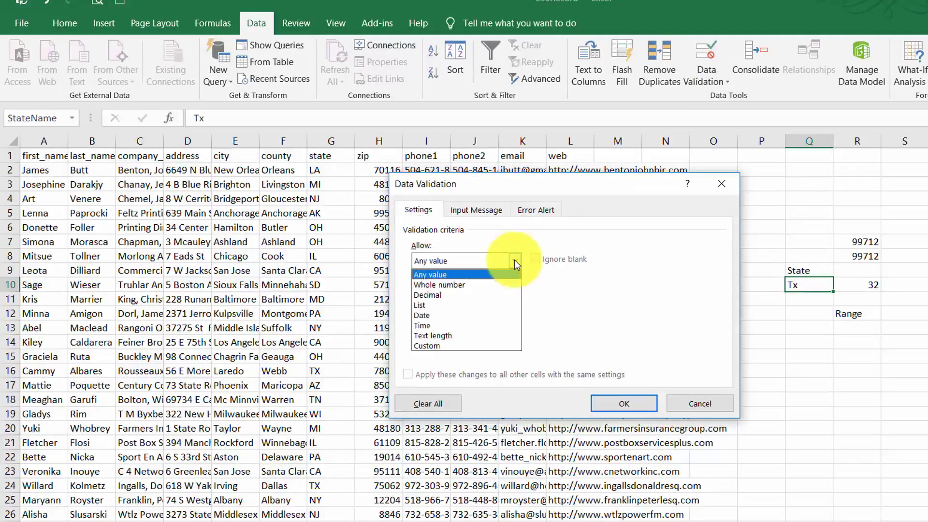
click(481, 311)
click(444, 324)
text(=stat)
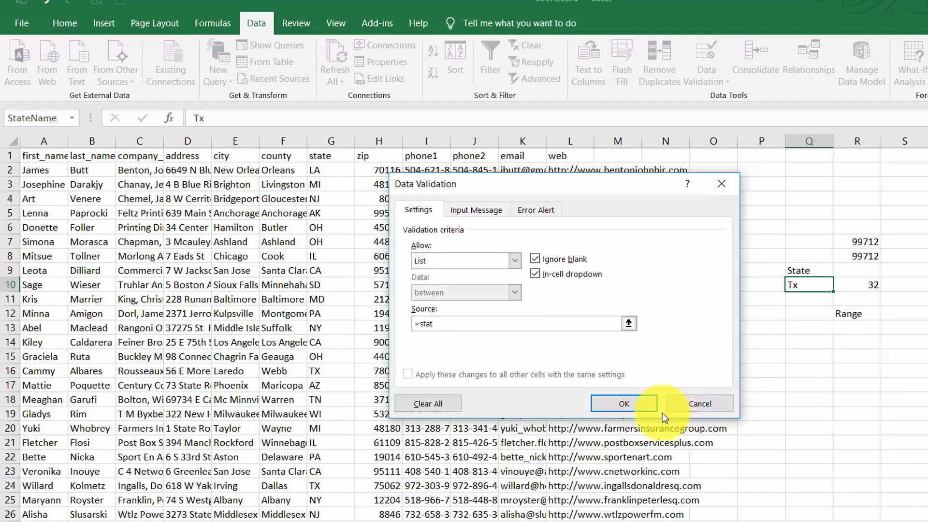
click(634, 405)
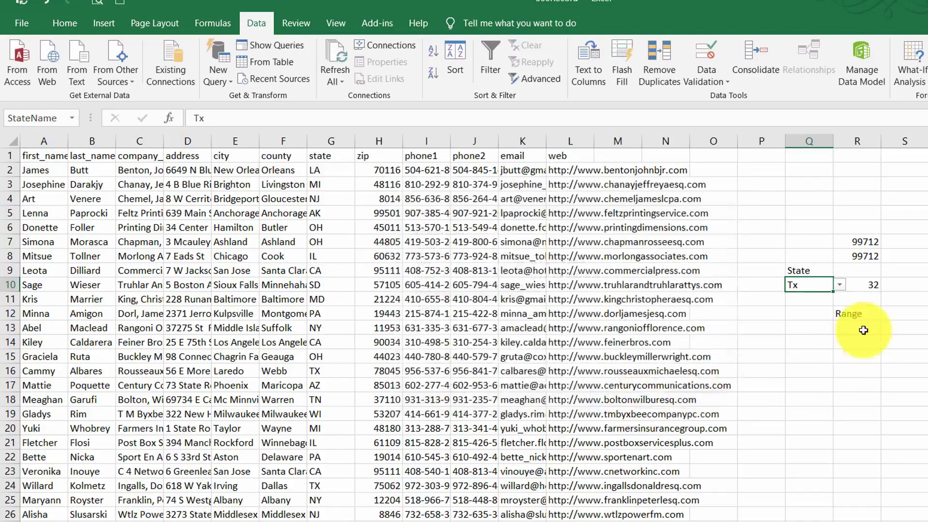
click(840, 287)
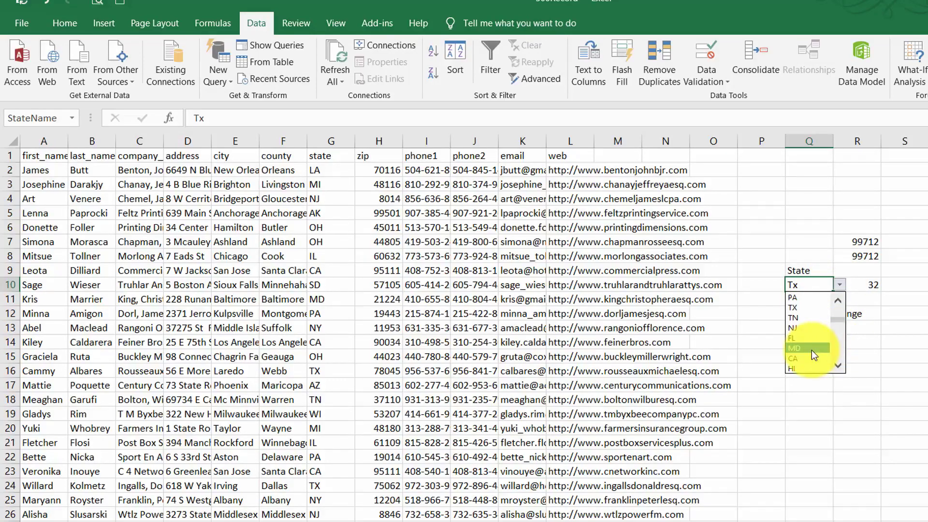
- Pick MD, then FL, then PA in Q10's dropdown, and check R10's COUNTIF result of 29
click(811, 350)
click(841, 287)
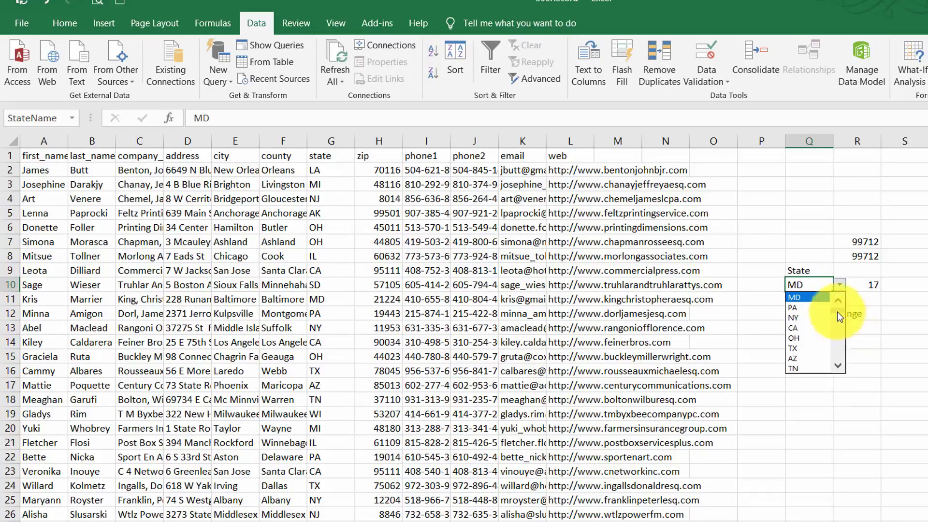
click(807, 336)
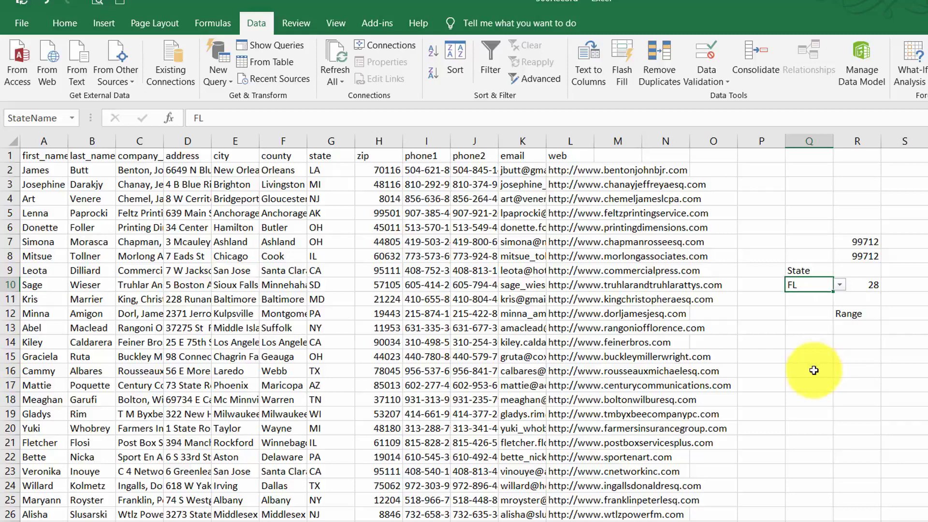
click(840, 285)
click(808, 361)
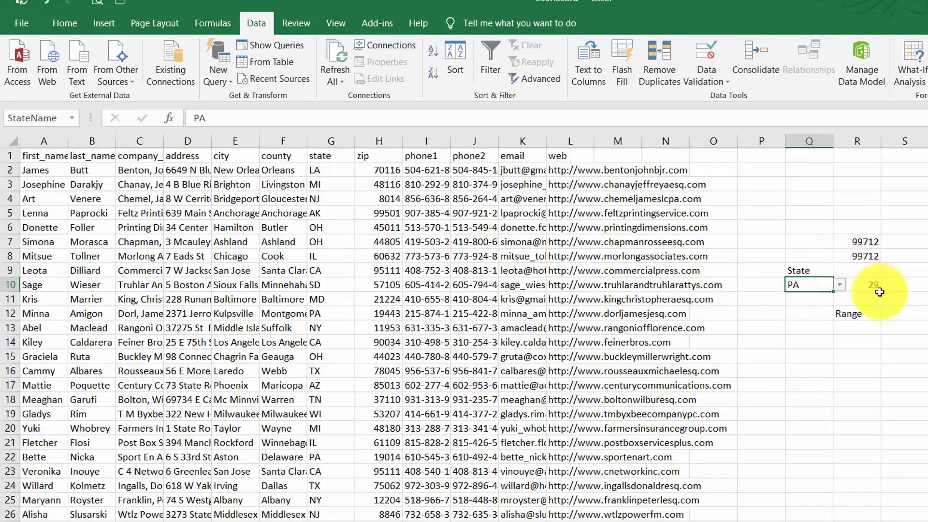
click(864, 285)
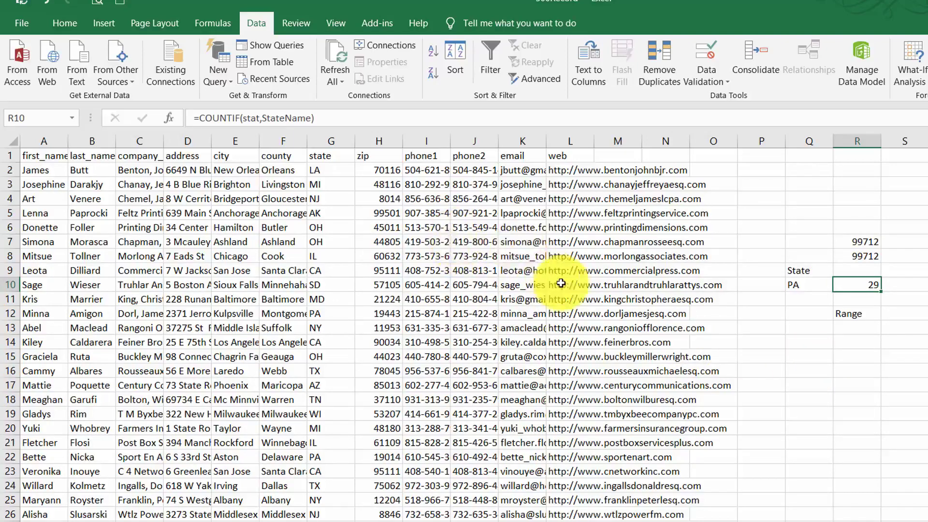
- Select the stat range's column G cells via the Name Box, then switch to Formulas
click(75, 119)
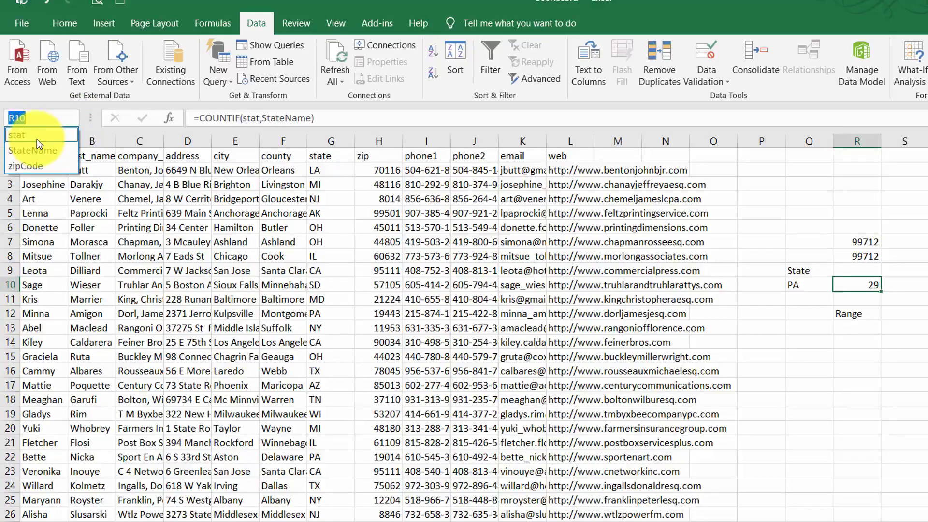
click(37, 139)
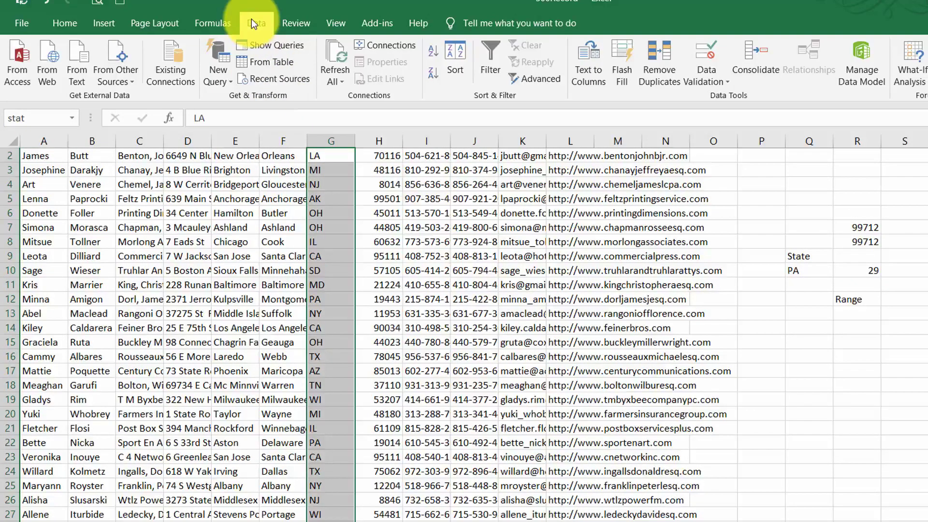
click(223, 24)
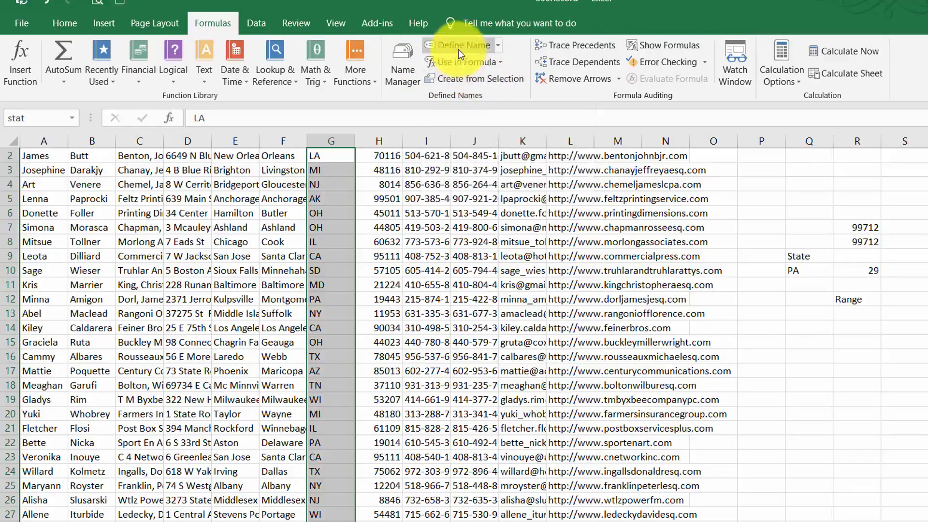
- Rename the stat named range to state in Name Manager
click(406, 69)
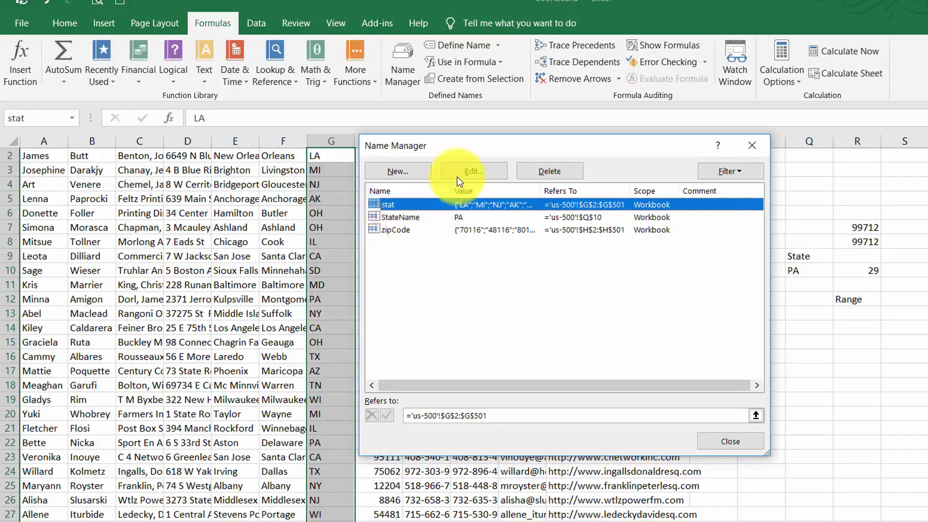
click(472, 171)
click(527, 245)
text(e)
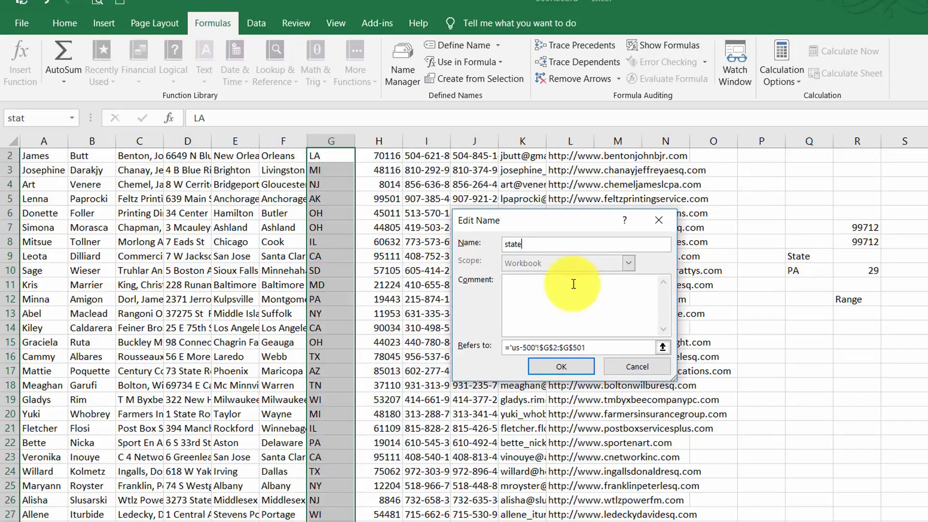
click(560, 367)
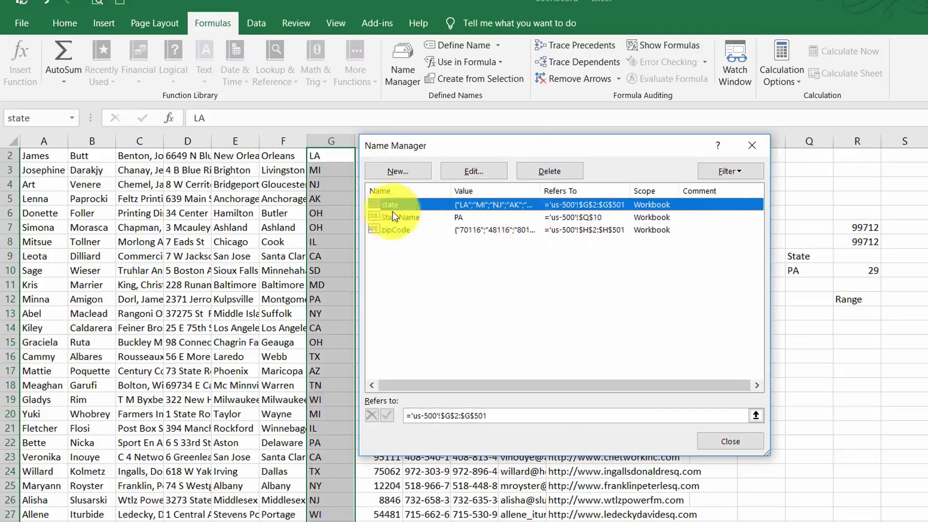
click(719, 440)
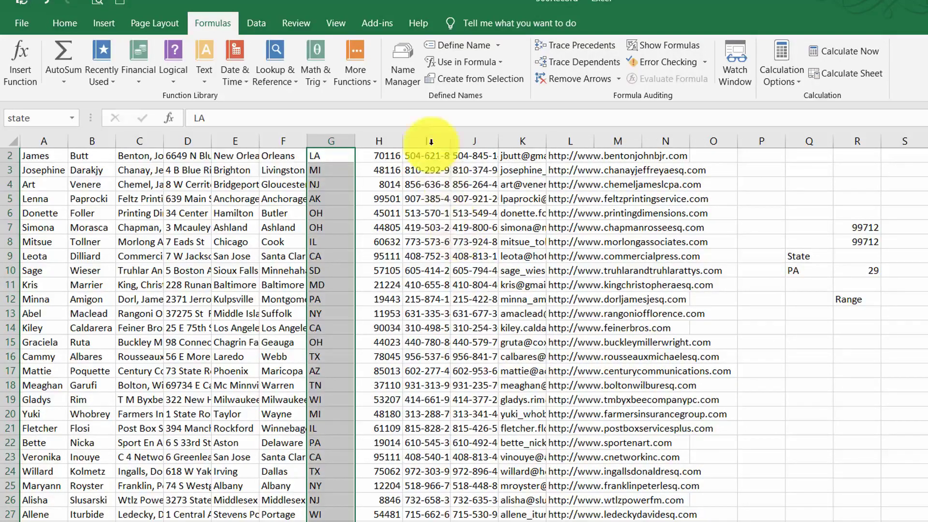
- Delete the zipCode and StateName named ranges
click(404, 68)
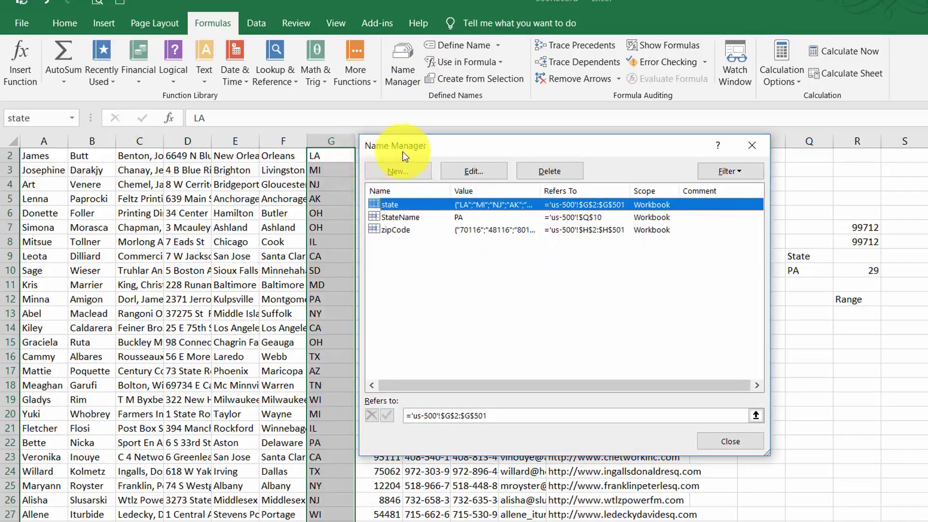
click(403, 230)
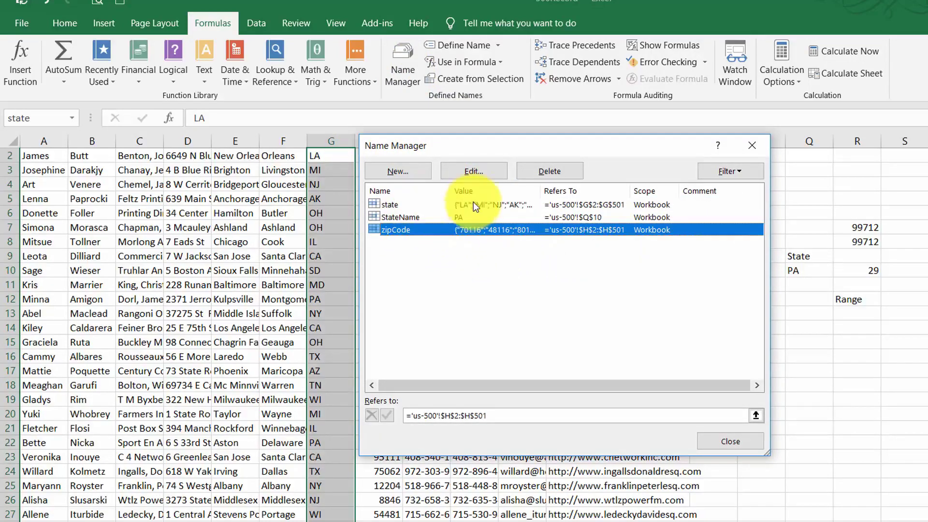
click(546, 172)
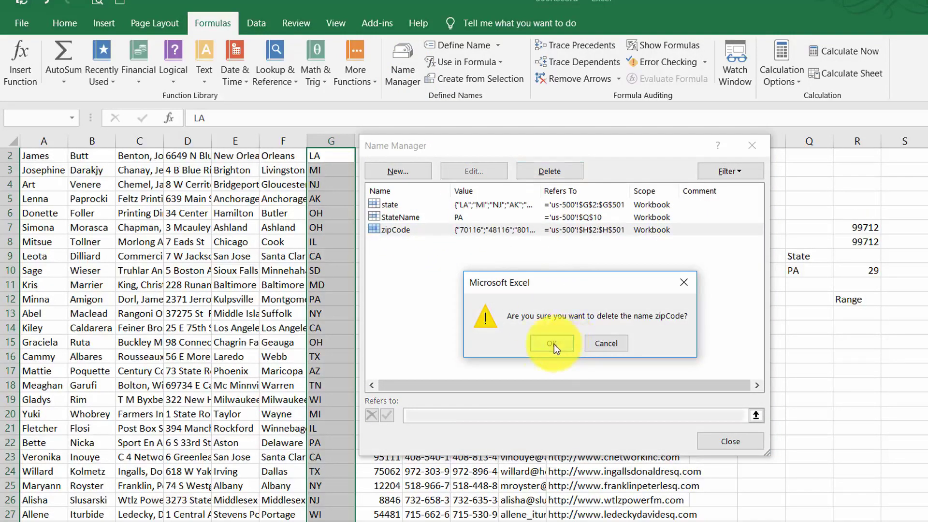
click(553, 344)
click(413, 218)
click(547, 172)
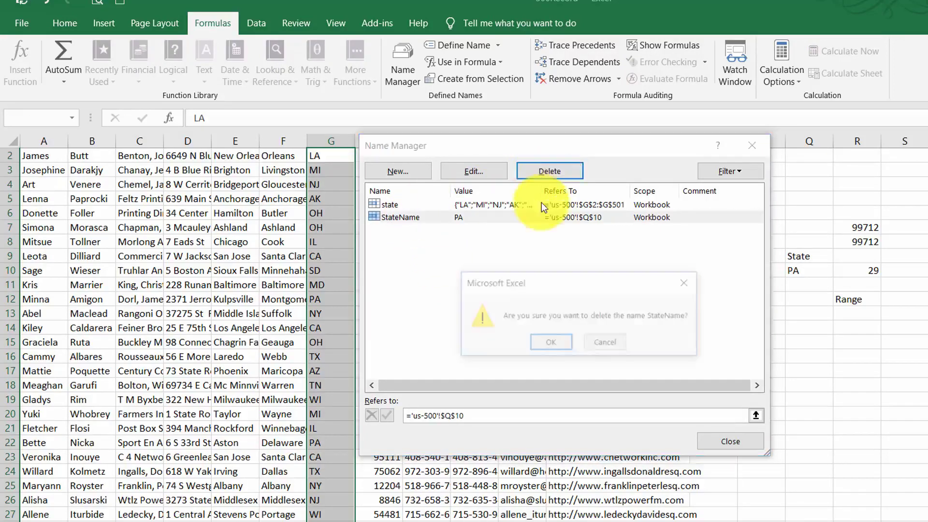
click(549, 345)
- Redefine state as G2:G20, then delete the state name as well
click(395, 204)
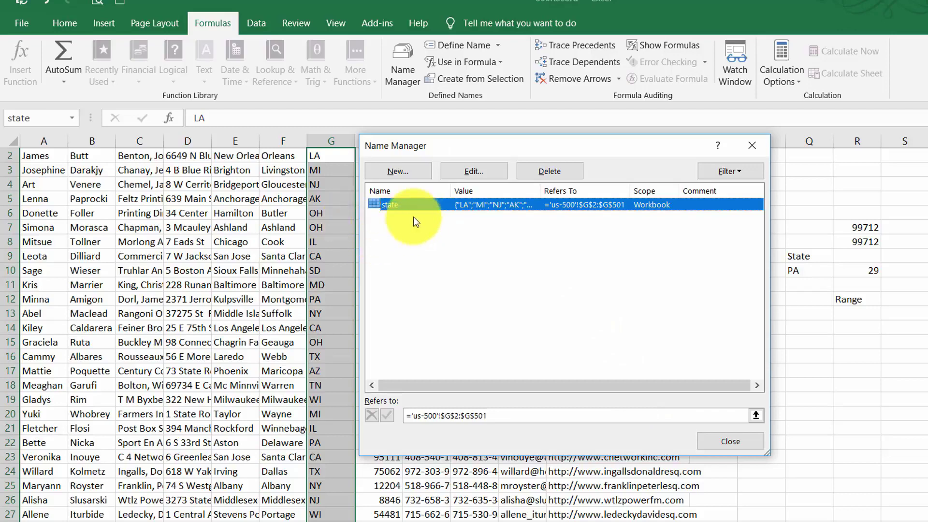
click(474, 172)
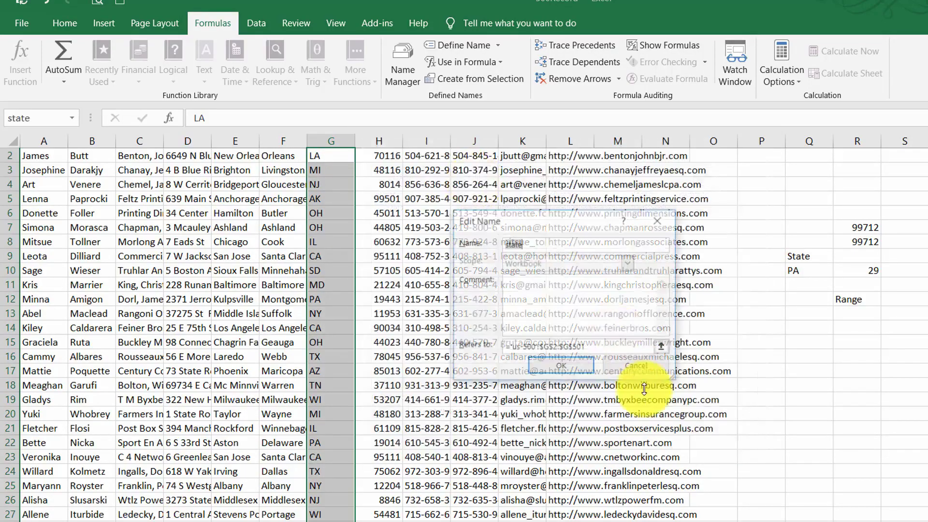
click(663, 347)
drag(332, 156, 341, 413)
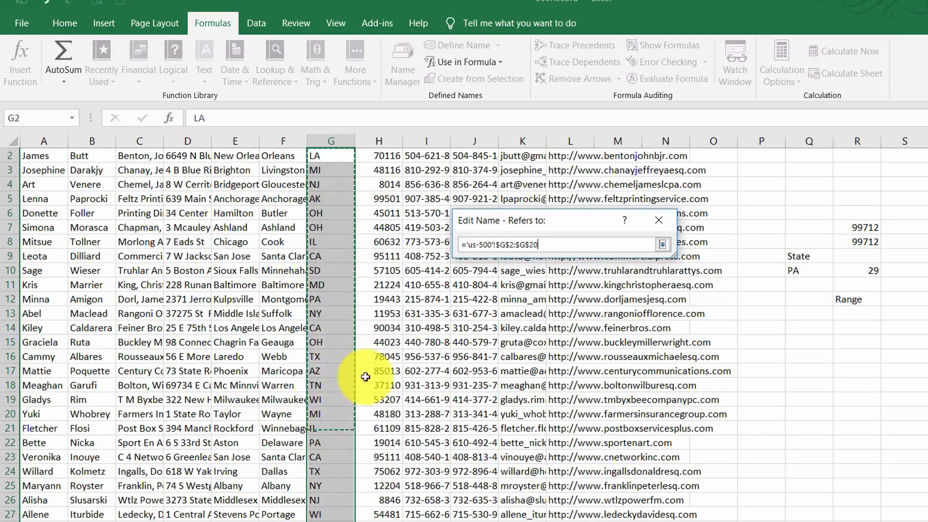
click(662, 244)
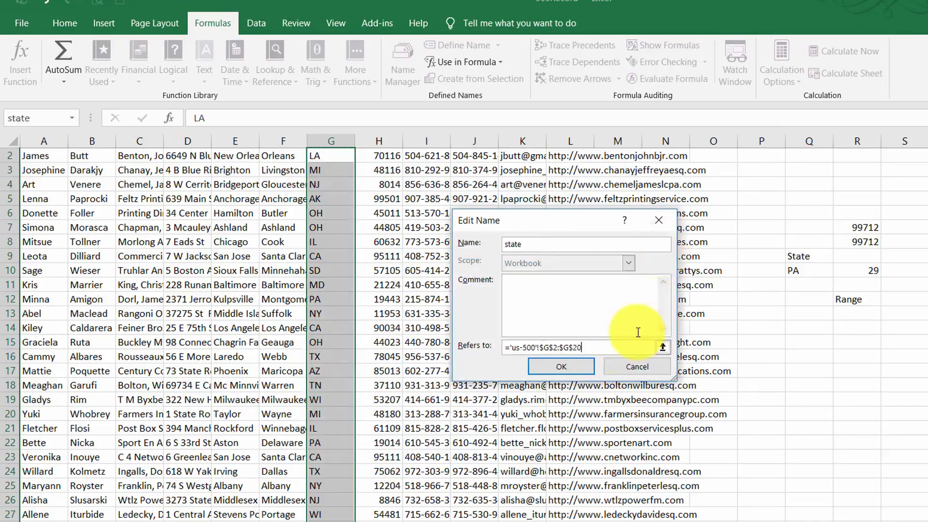
click(583, 368)
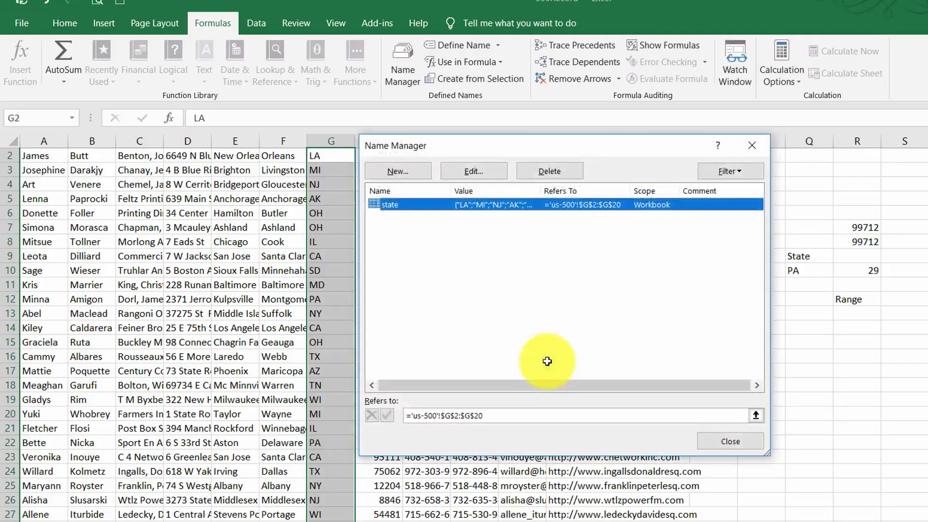
click(550, 178)
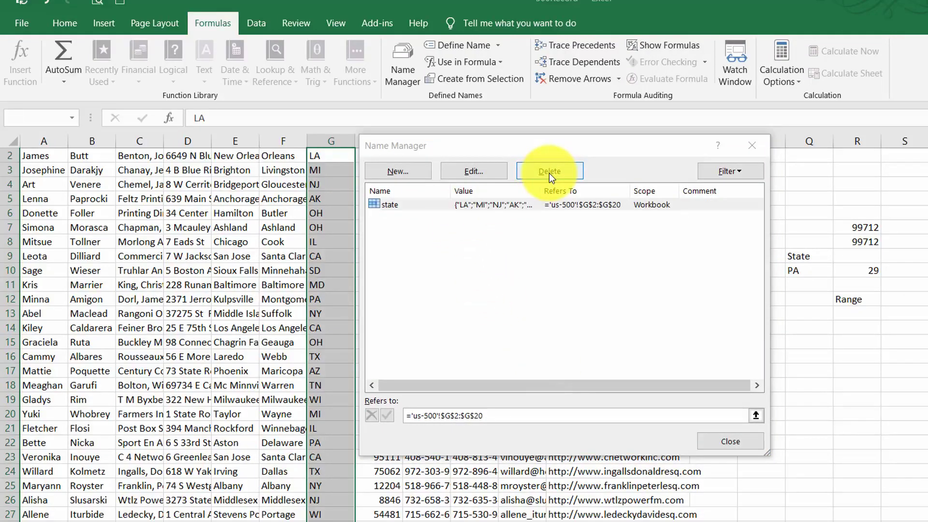
click(553, 399)
click(709, 443)
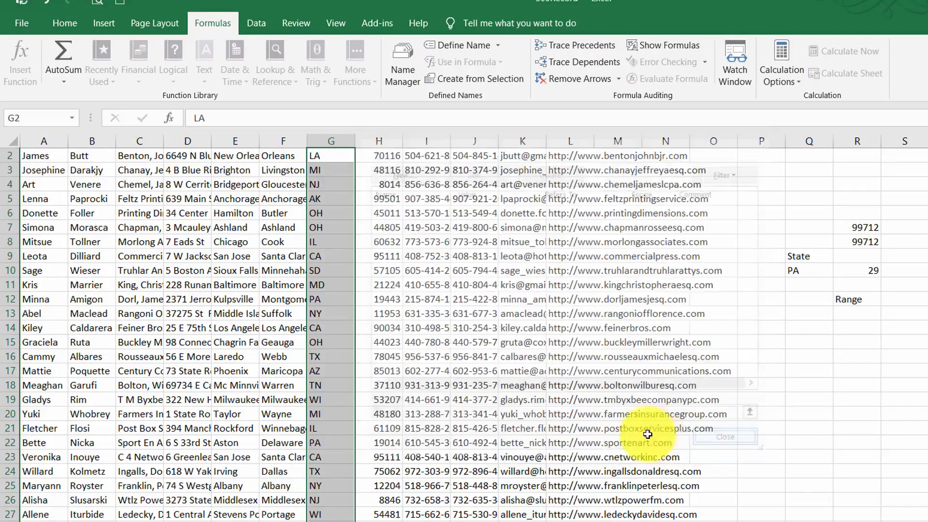
- Select the result cells Q7 through R10
click(551, 313)
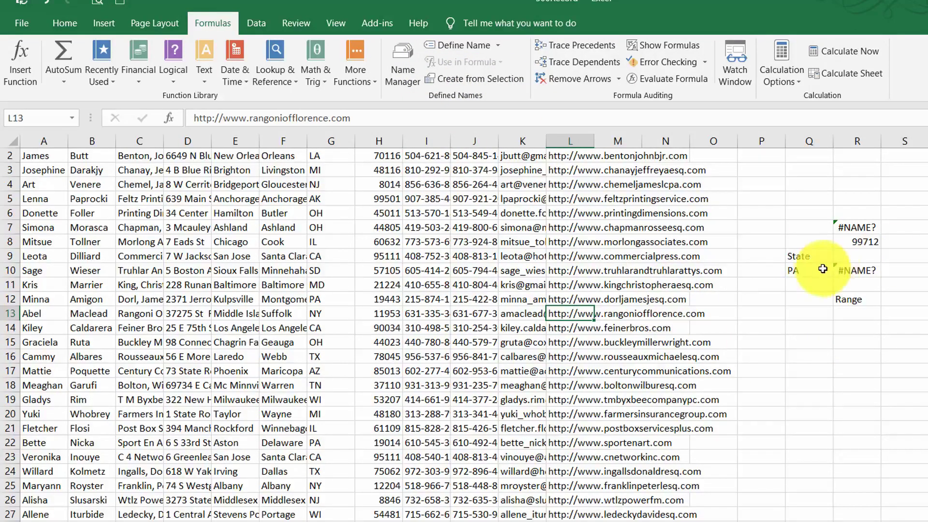
mouse_move(839, 227)
mouse_down()
mouse_move(796, 297)
mouse_move(829, 321)
mouse_up()
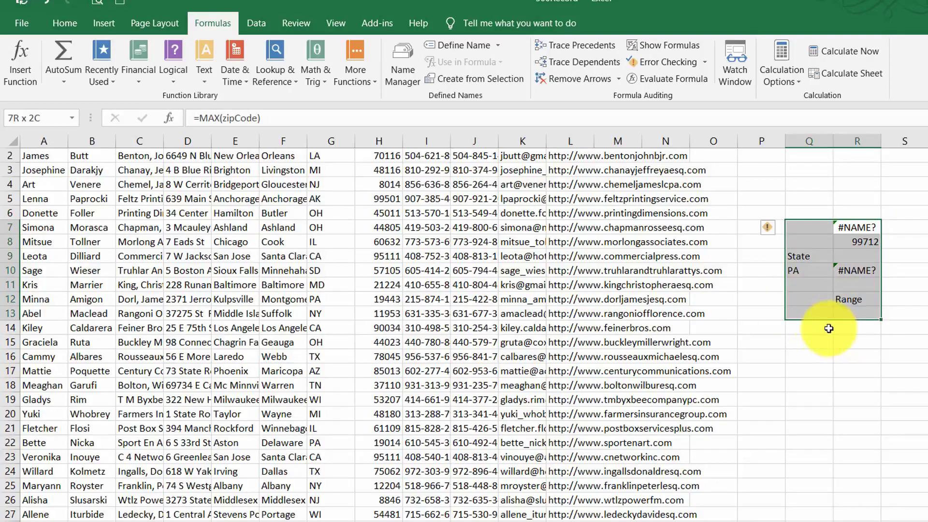
drag(851, 227, 825, 271)
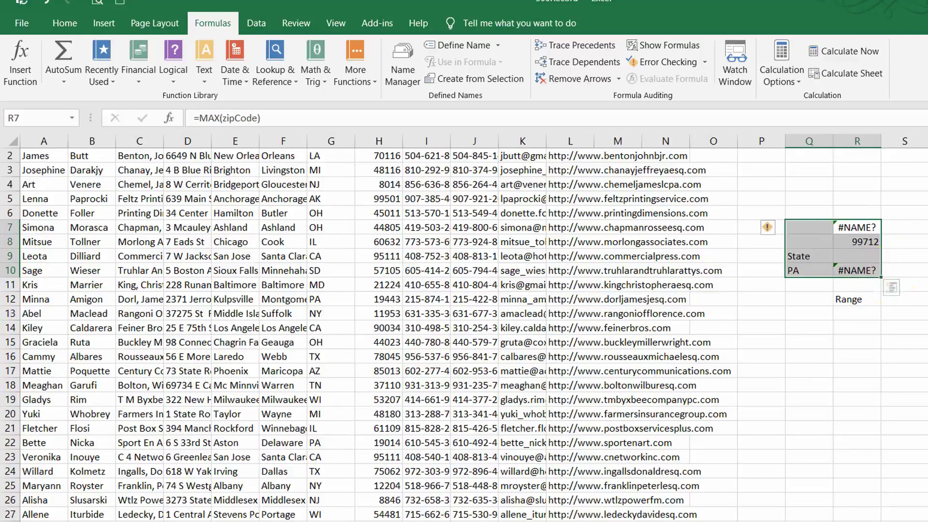
scroll(822, 228, up, 1)
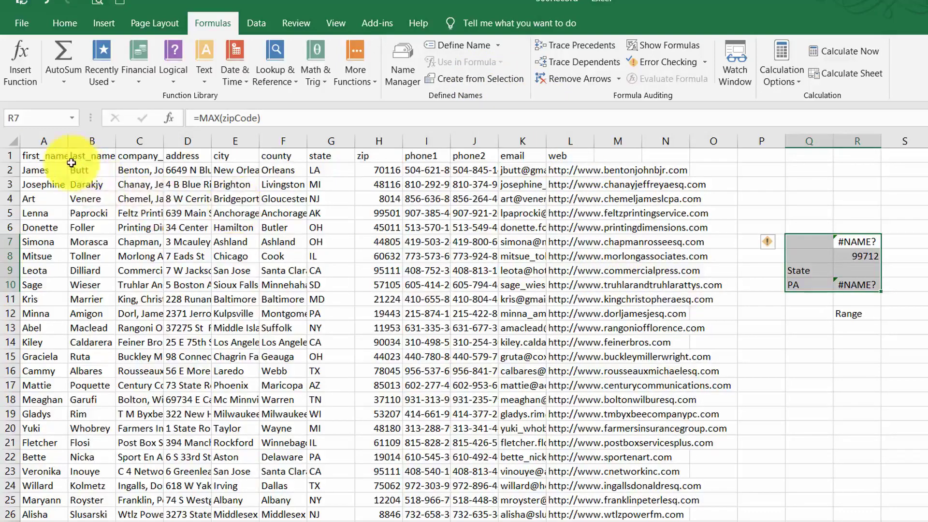
- Step across the headers from A1 to county and select county values F2:F25
click(27, 155)
click(188, 157)
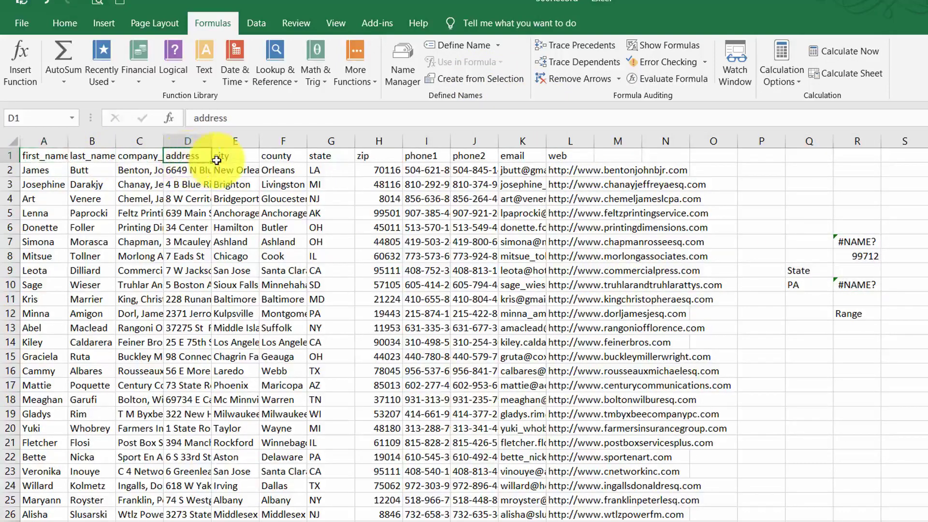
click(235, 156)
click(280, 156)
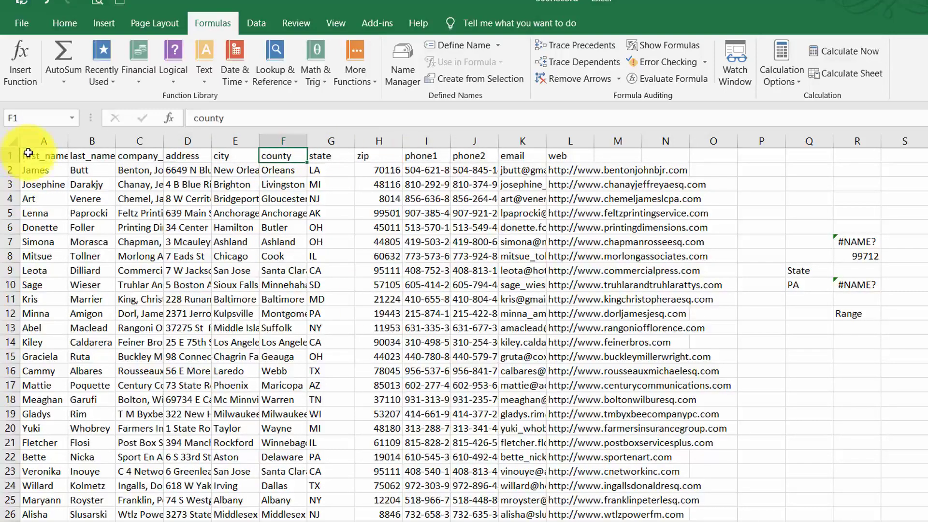
drag(278, 170, 280, 500)
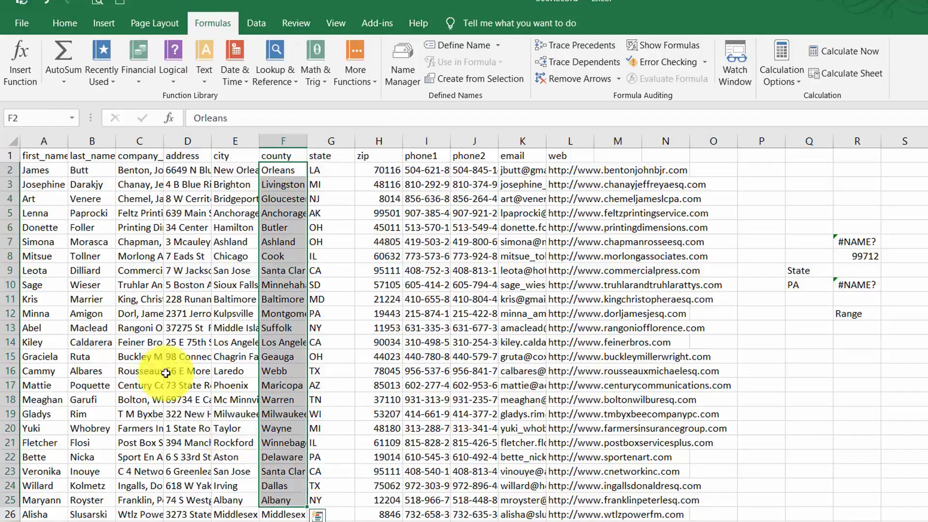
- Select the A1:L1 header row and extend the selection down to the last record
click(140, 328)
mouse_move(30, 156)
mouse_down()
mouse_move(672, 269)
mouse_move(552, 202)
mouse_up()
key(ctrl+shift+Down)
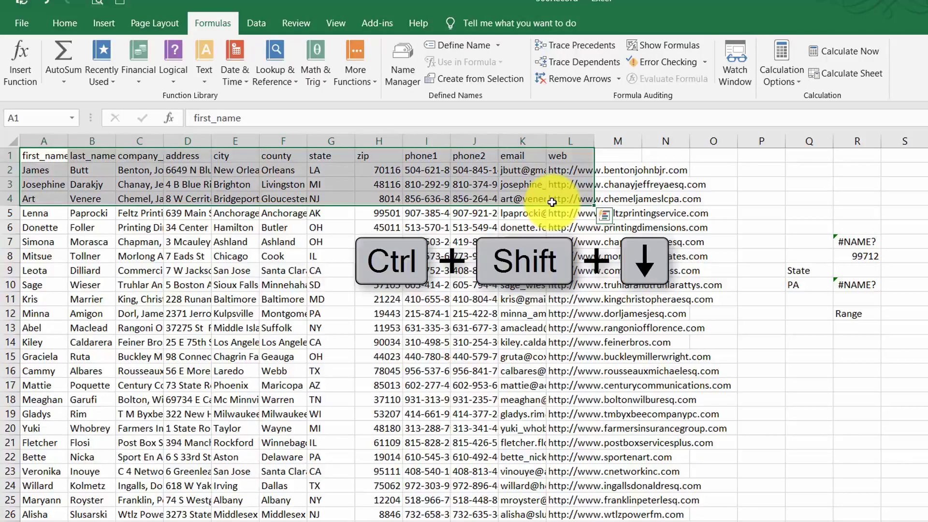
key(ctrl+shift+Down)
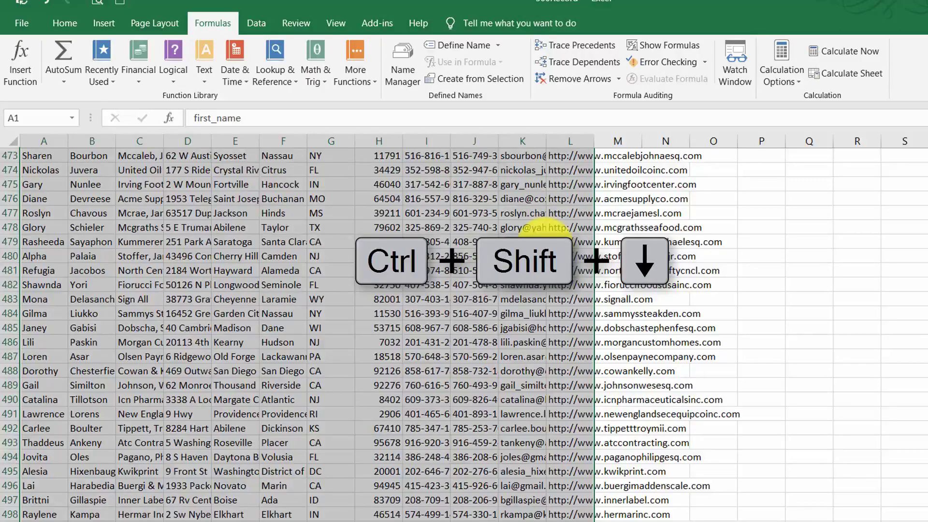
scroll(309, 334, up, 20)
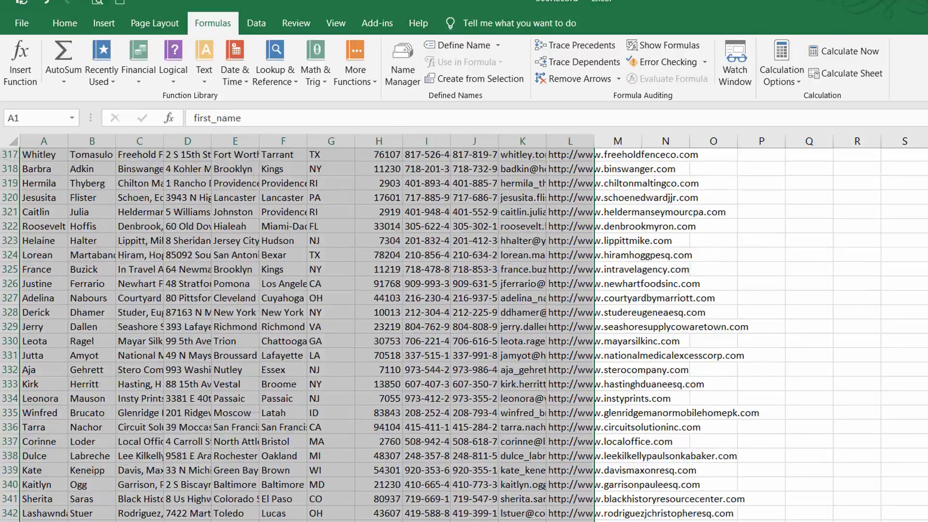
scroll(309, 333, up, 20)
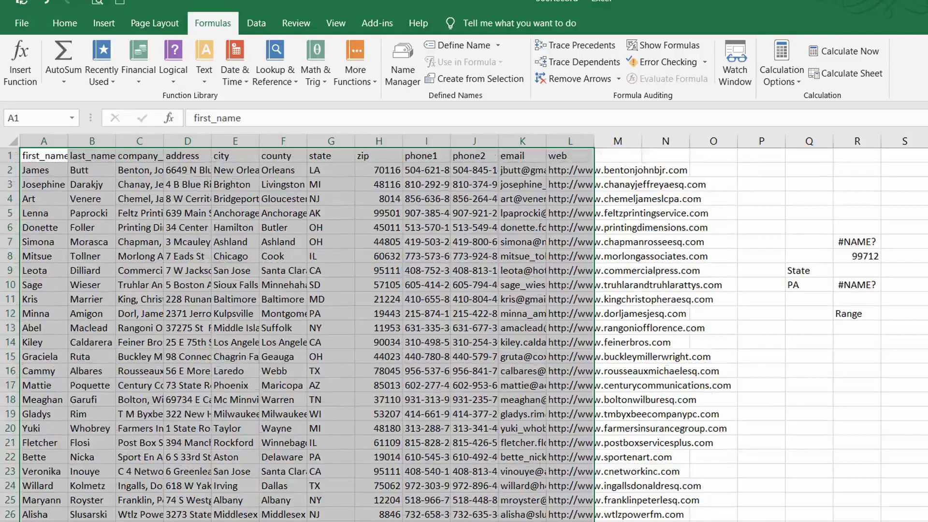
- Create names from the selection using Top row only, with Left column unchecked
click(467, 79)
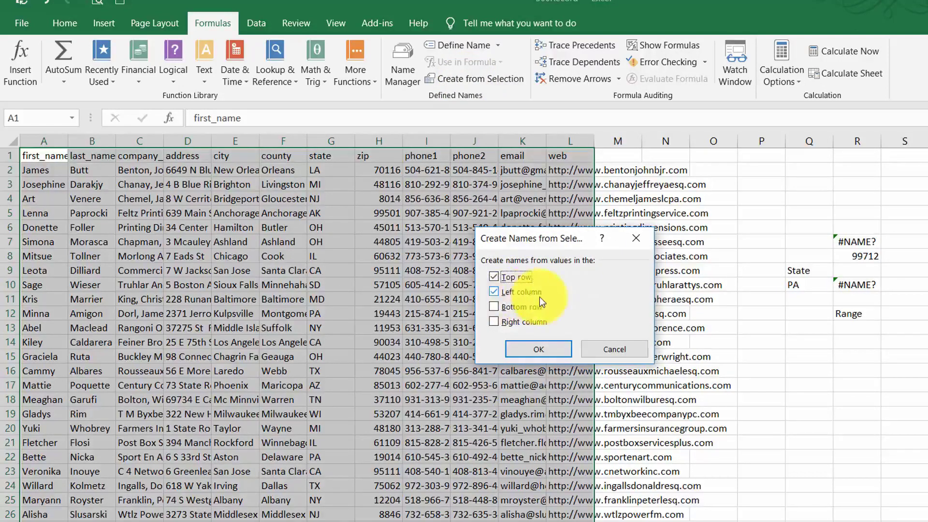
click(500, 289)
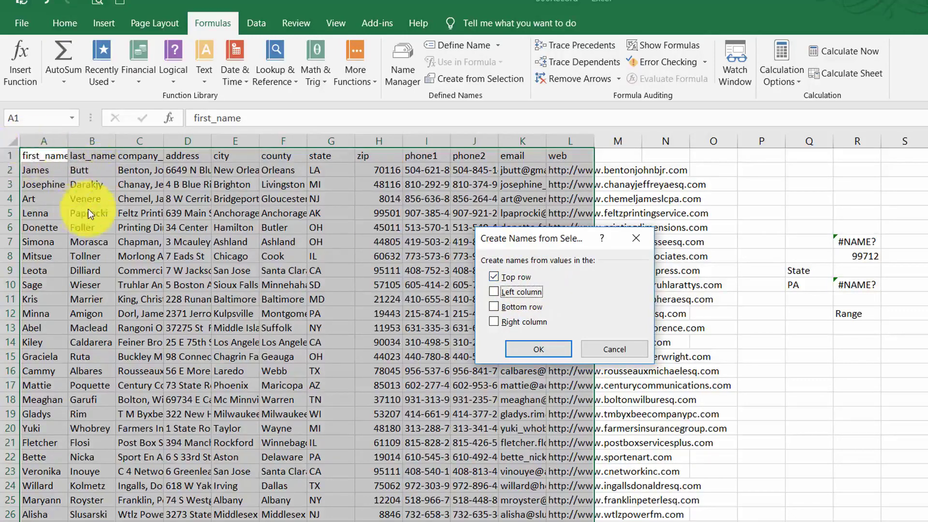
click(532, 350)
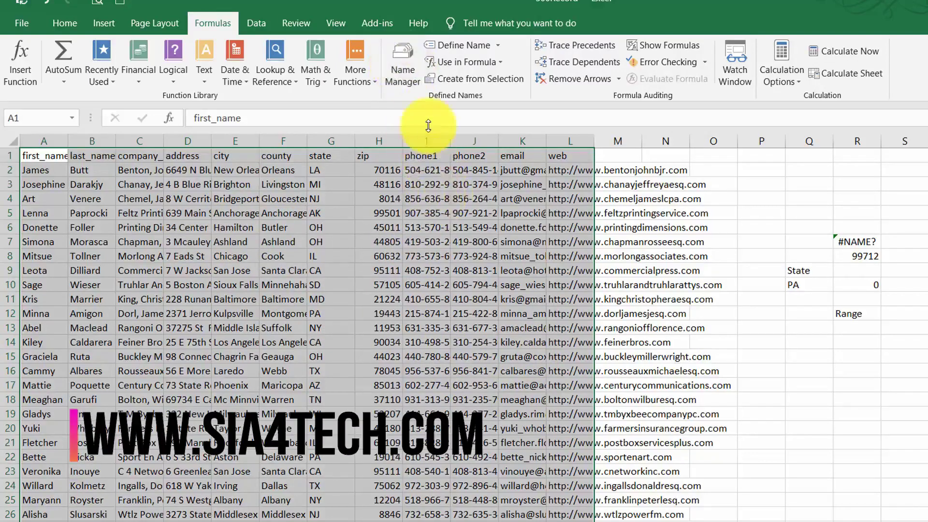
- Review the zip, address, city and county name ranges in Name Manager
click(408, 63)
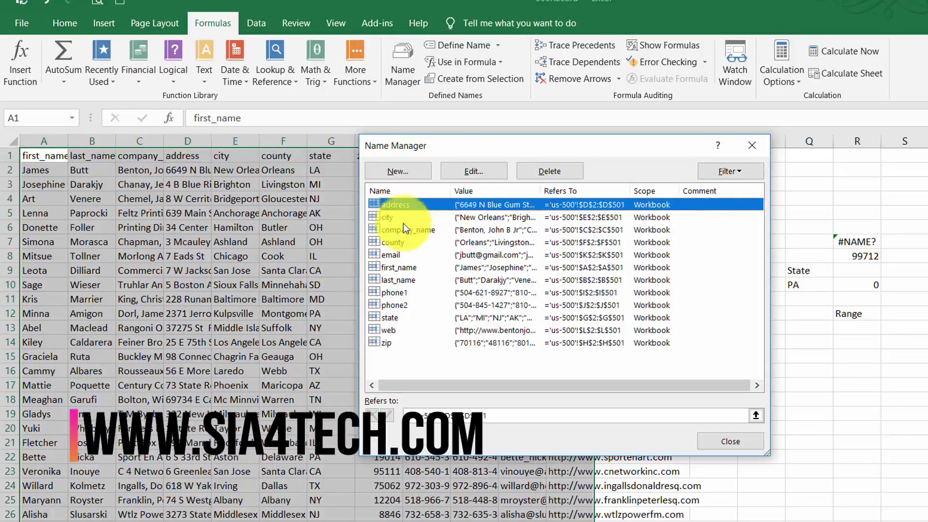
click(388, 342)
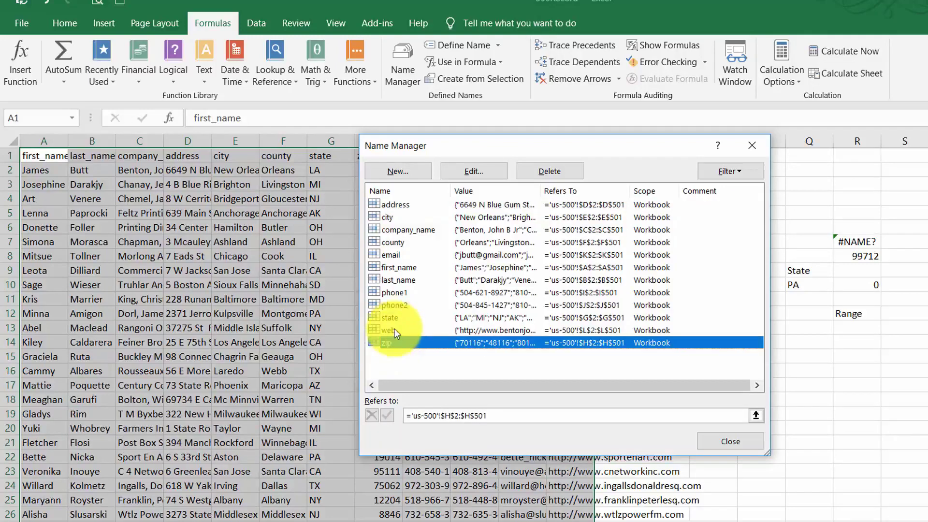
click(392, 206)
click(388, 222)
click(388, 244)
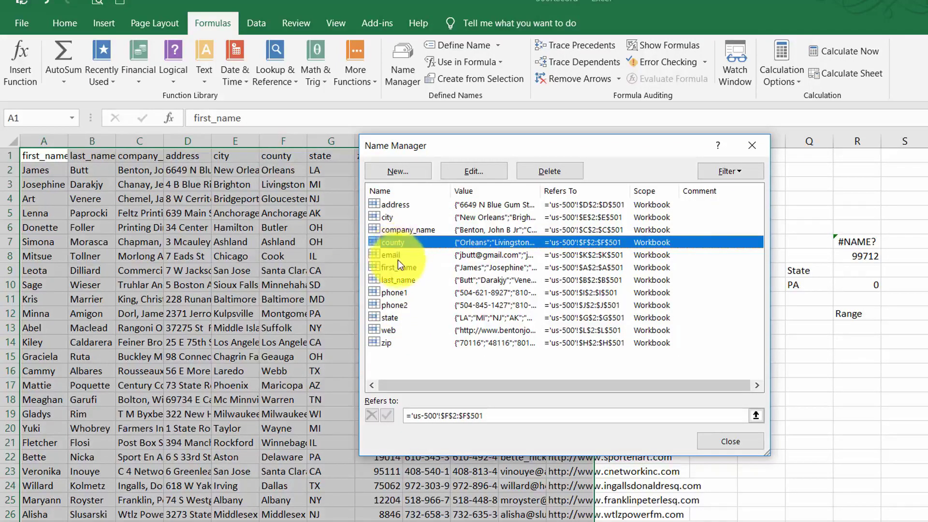
click(715, 442)
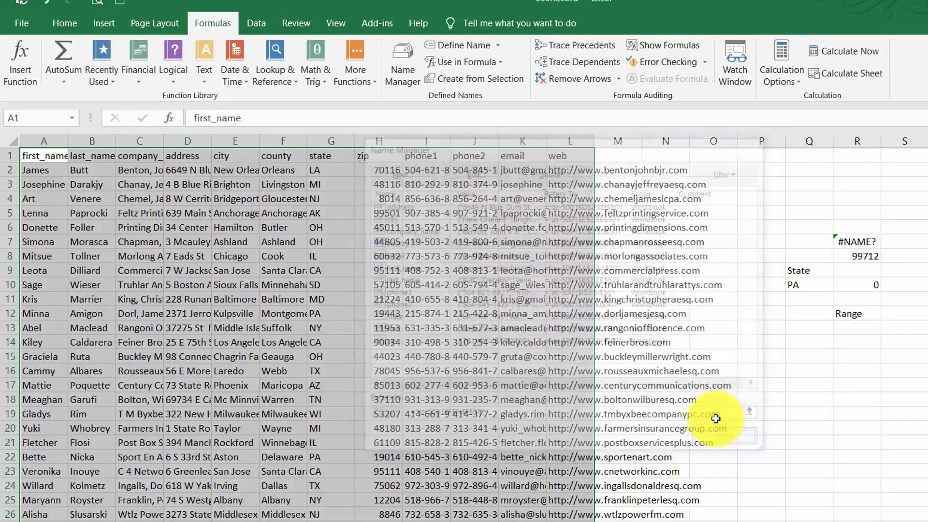
click(713, 414)
- Jump to the city range, then the phone1 range, from the Name Box
click(72, 118)
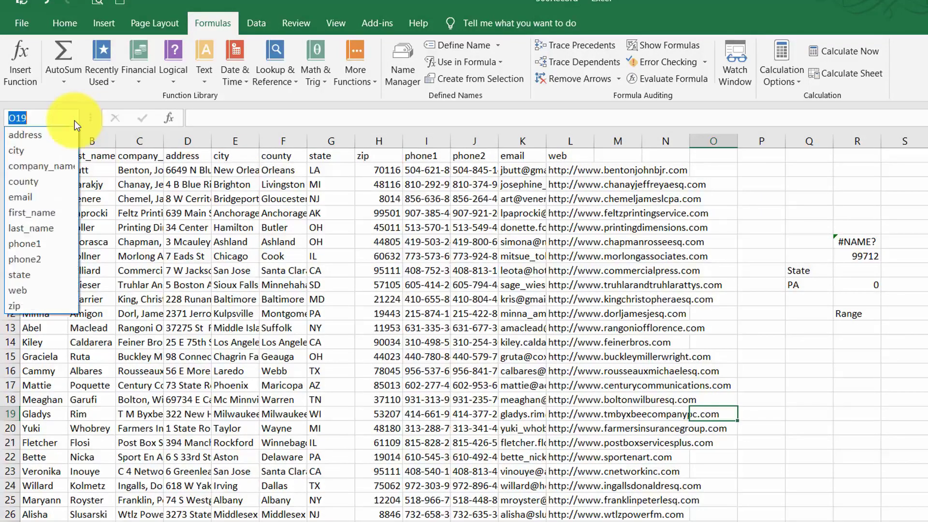
click(39, 150)
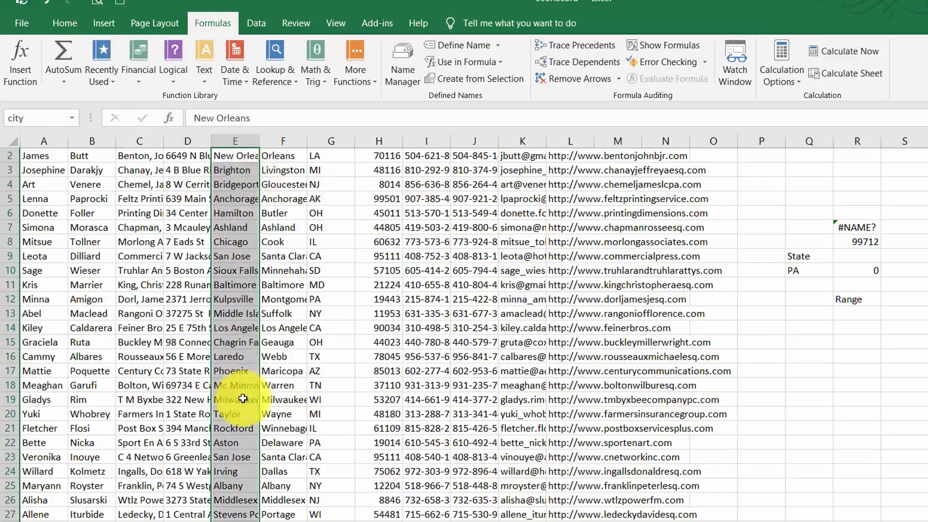
scroll(297, 268, up, 1)
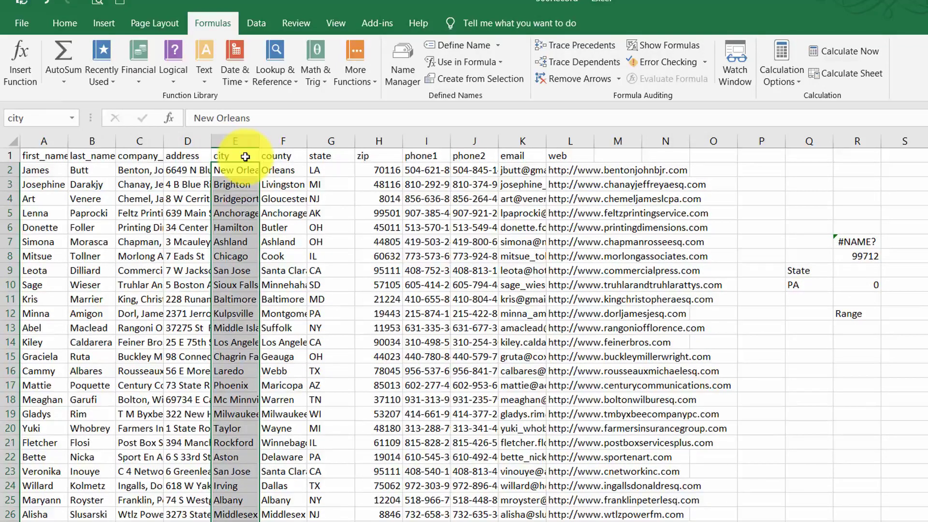
click(71, 118)
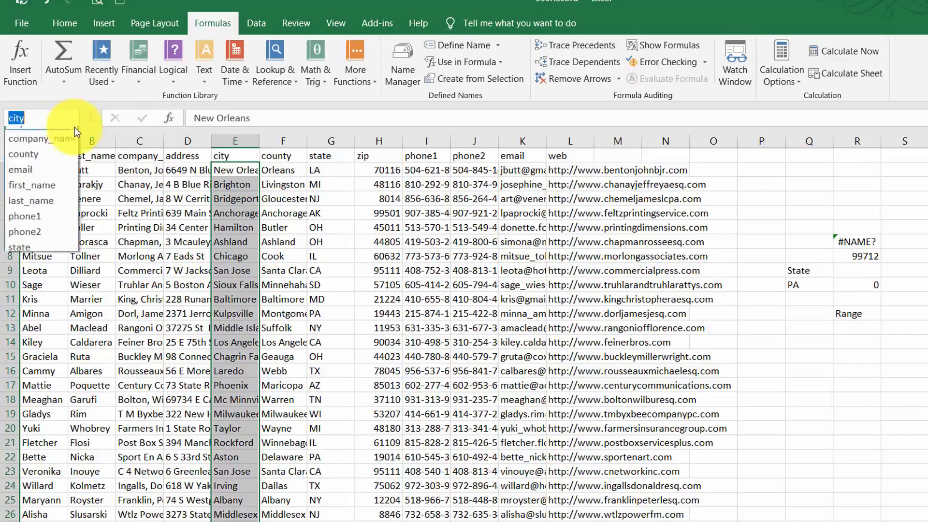
click(29, 243)
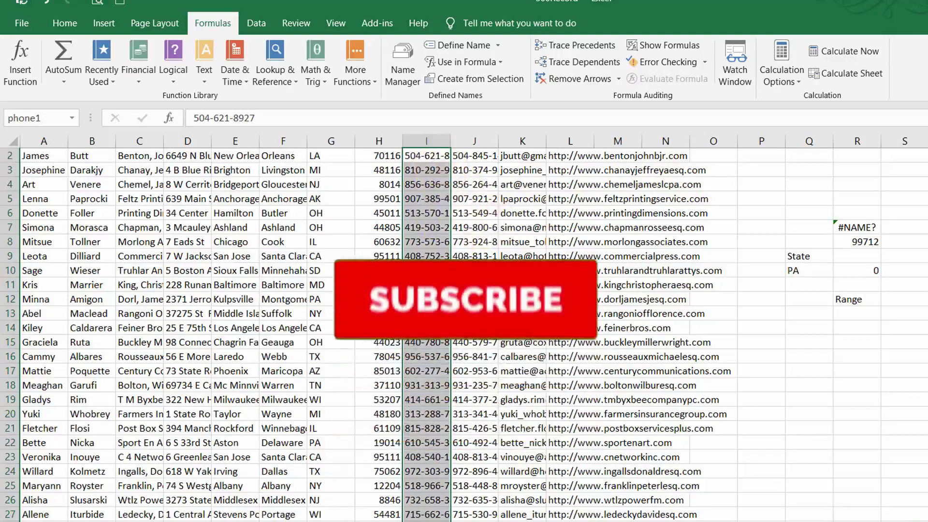
scroll(461, 194, up, 1)
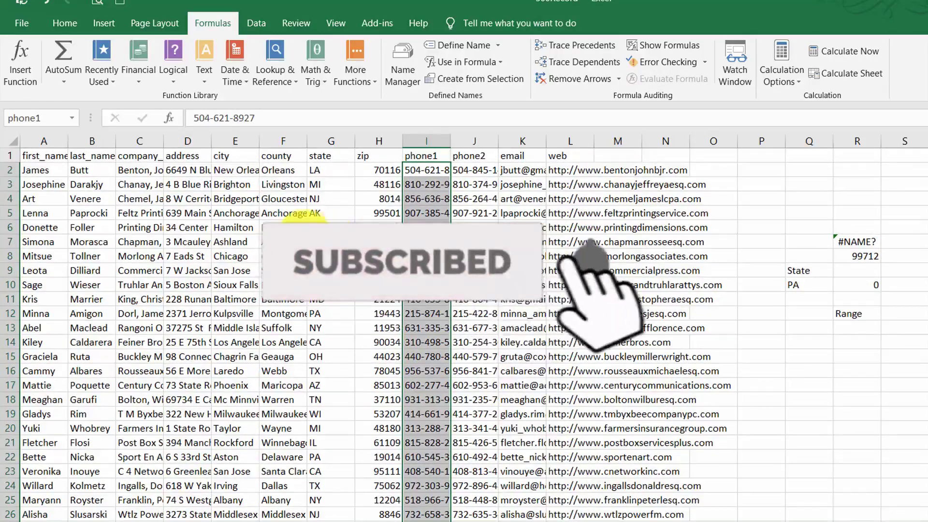